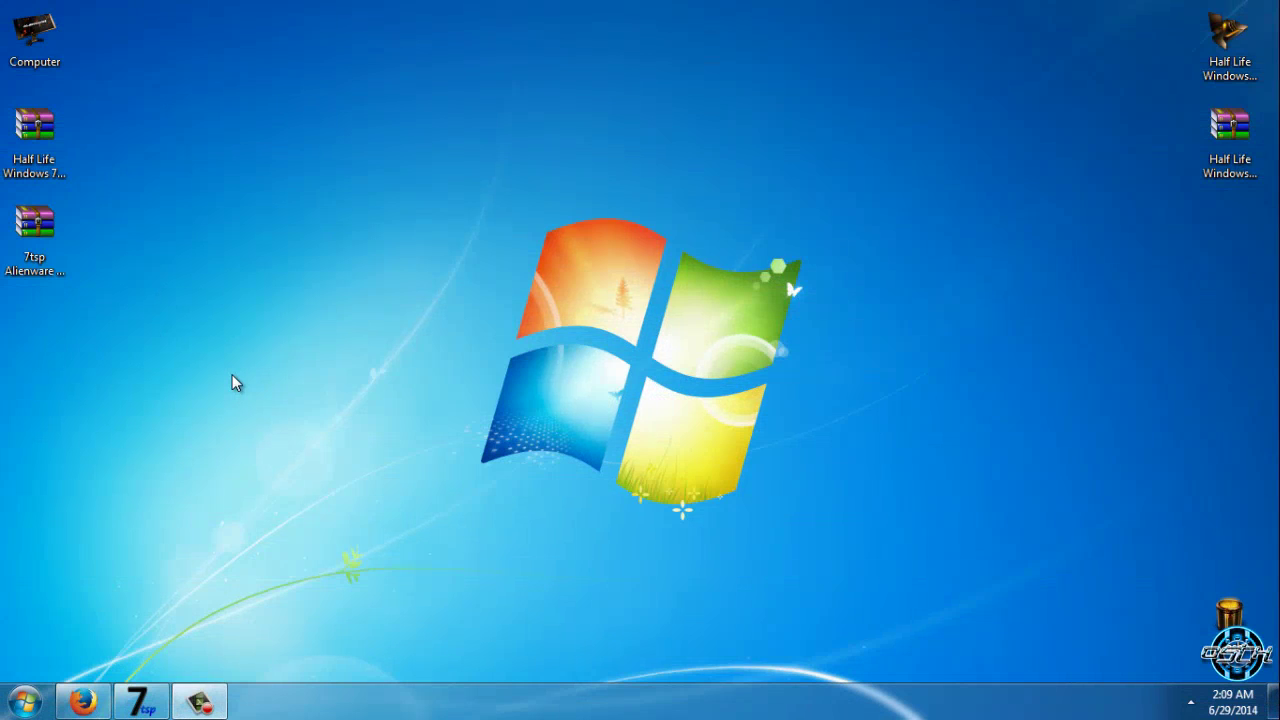
Step: Select the 7tsp icon pack archive on the desktop and refresh the desktop
left_click(42, 272)
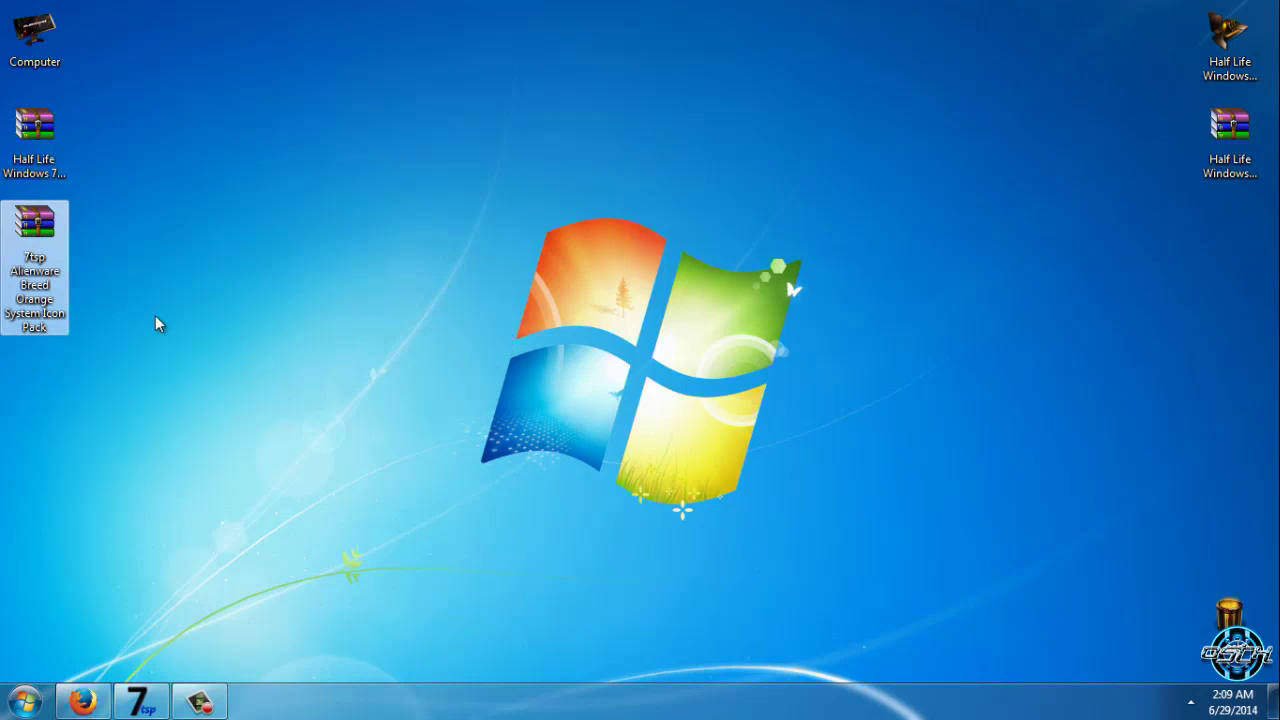
right_click(201, 276)
left_click(252, 362)
Step: Bring back the XPtsp.com browser window, look over the page, then minimize it
left_click(88, 705)
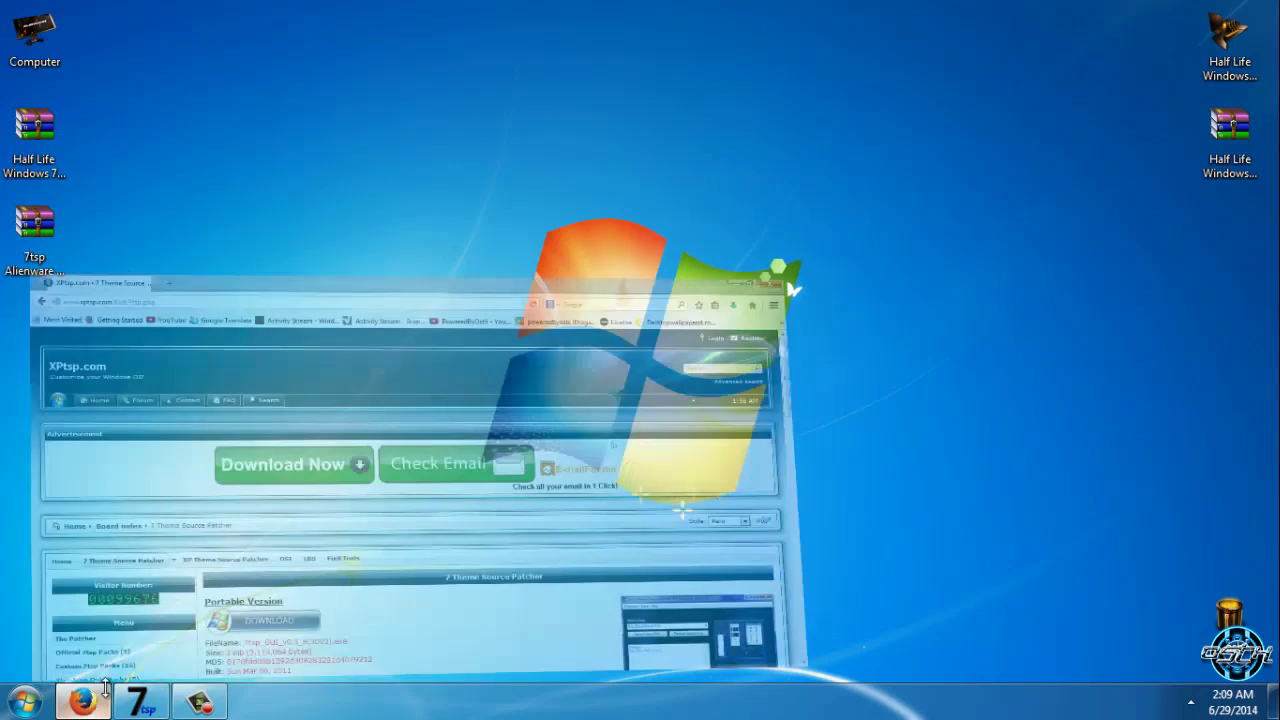
left_click(264, 49)
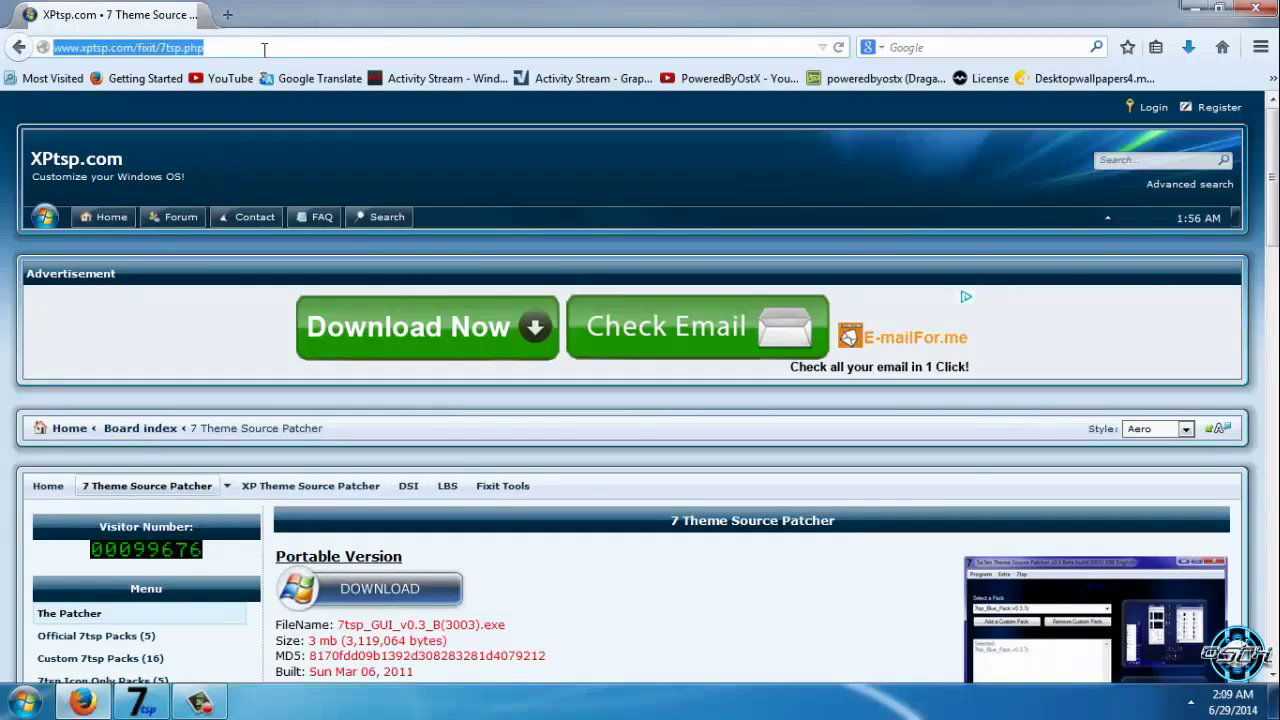
left_click(356, 47)
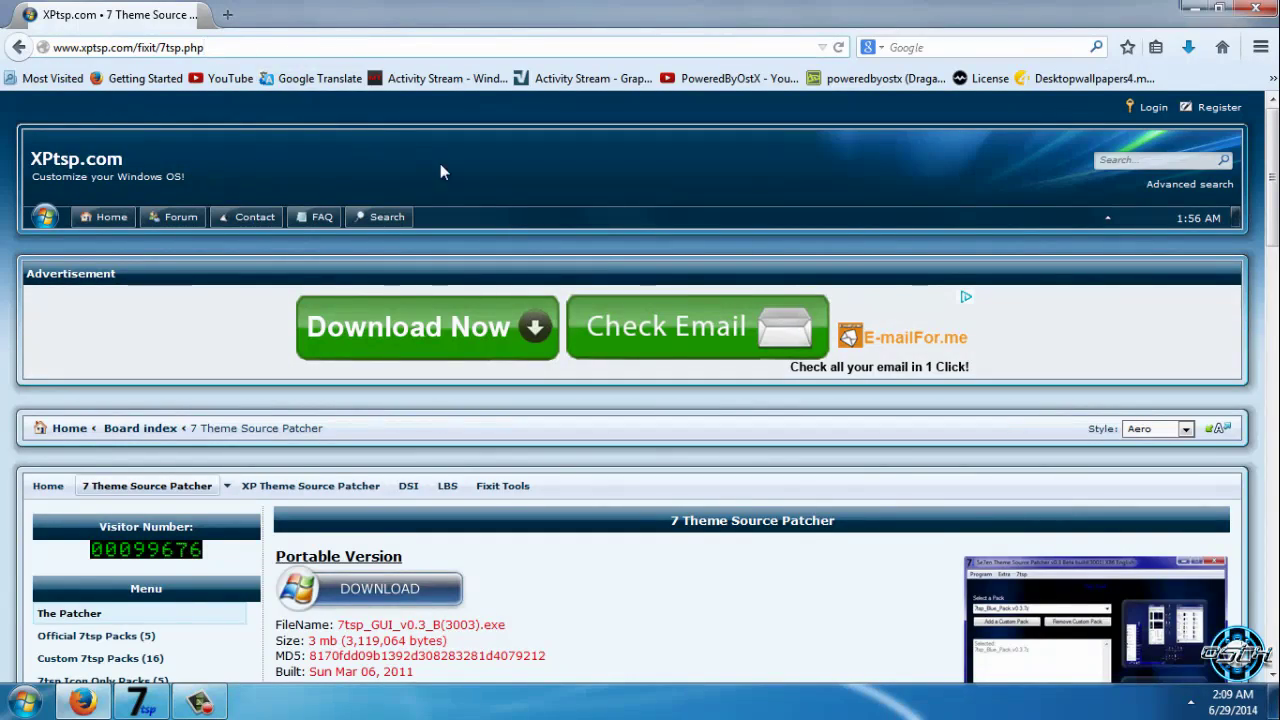
scroll(472, 187, "down", 6)
scroll(382, 330, "up", 2)
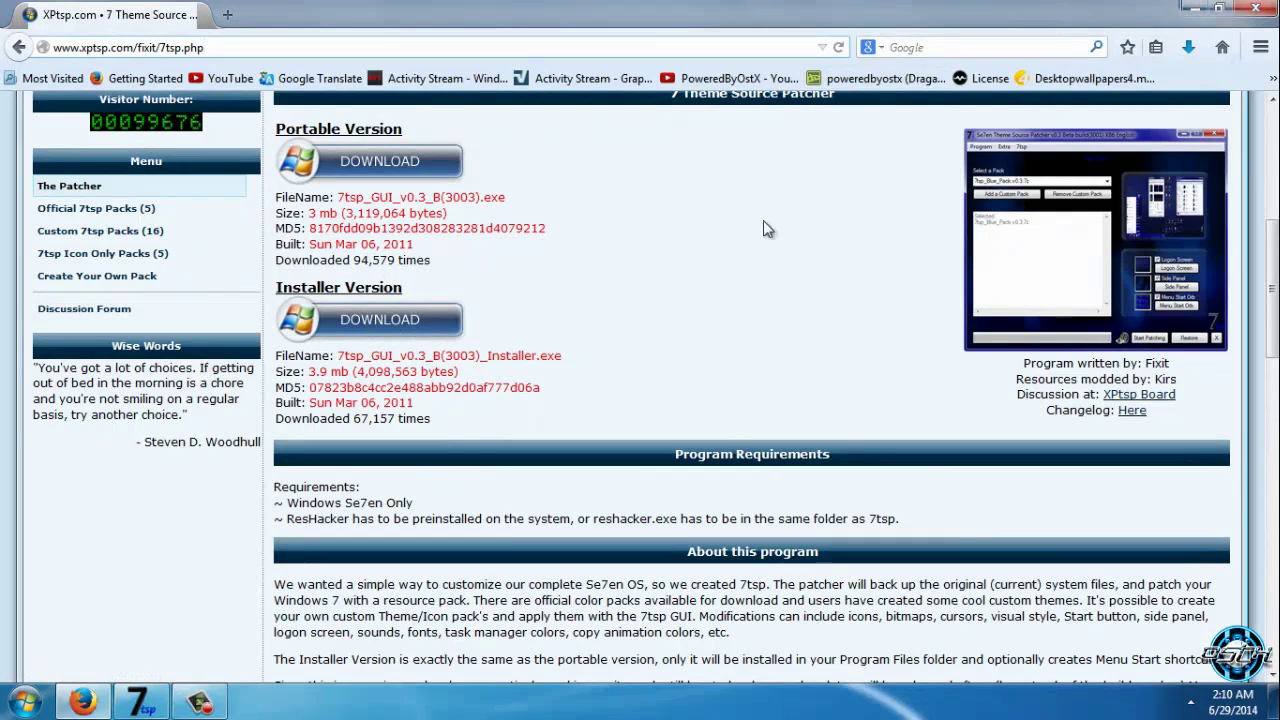
left_click(1198, 10)
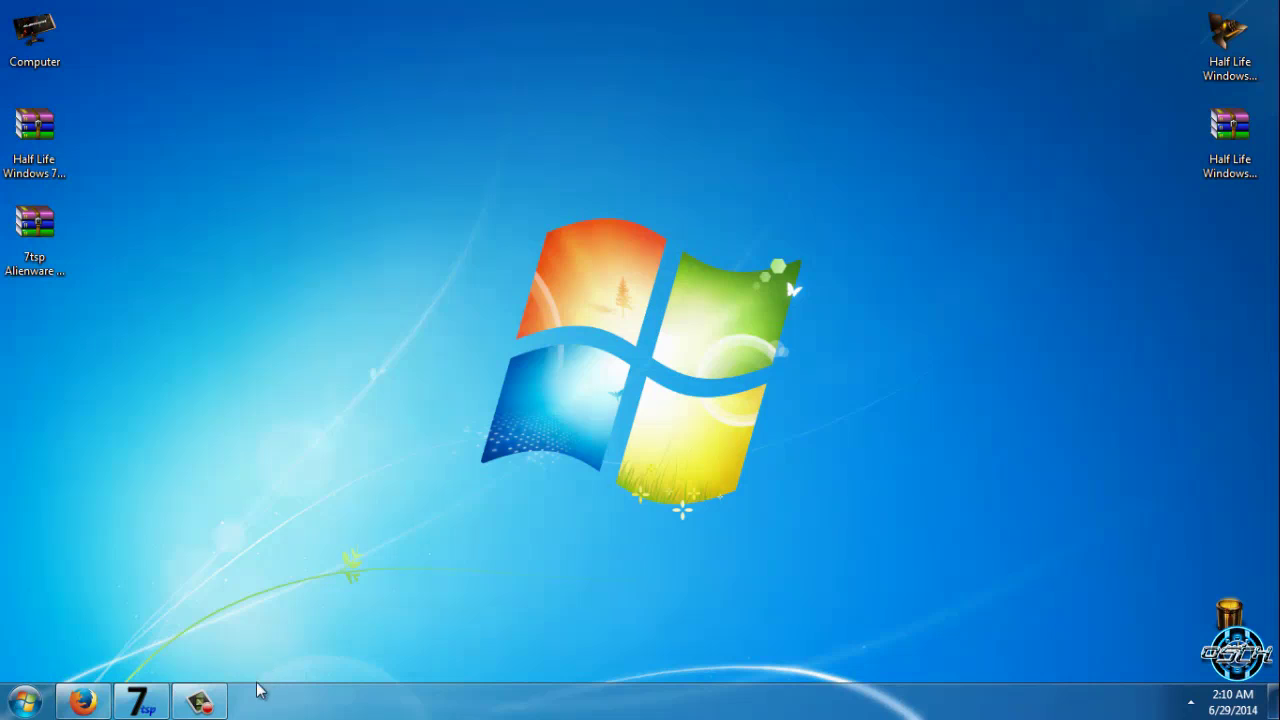
Step: Restore the Se7en Theme Source Patcher window, move it up-left, and start adding a custom pack
left_click(140, 700)
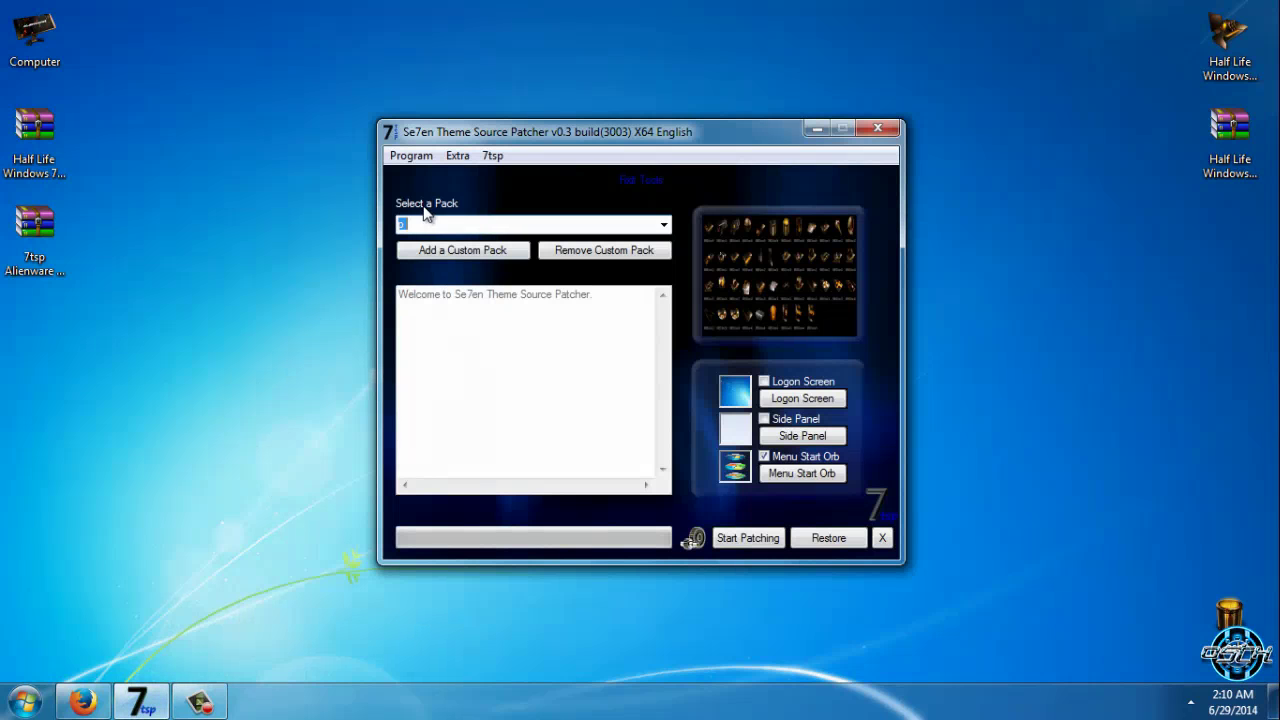
mouse_move(455, 131)
left_mouse_down()
mouse_move(357, 117)
mouse_move(440, 143)
left_mouse_up()
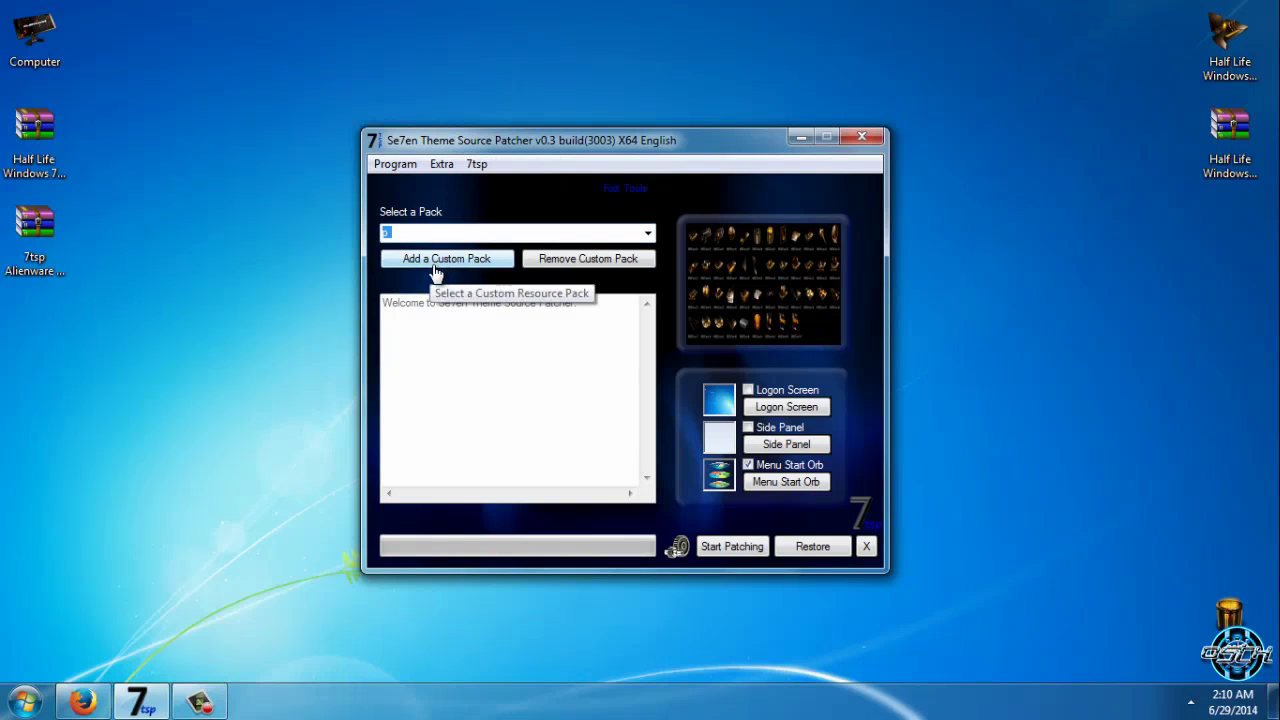
left_click(431, 268)
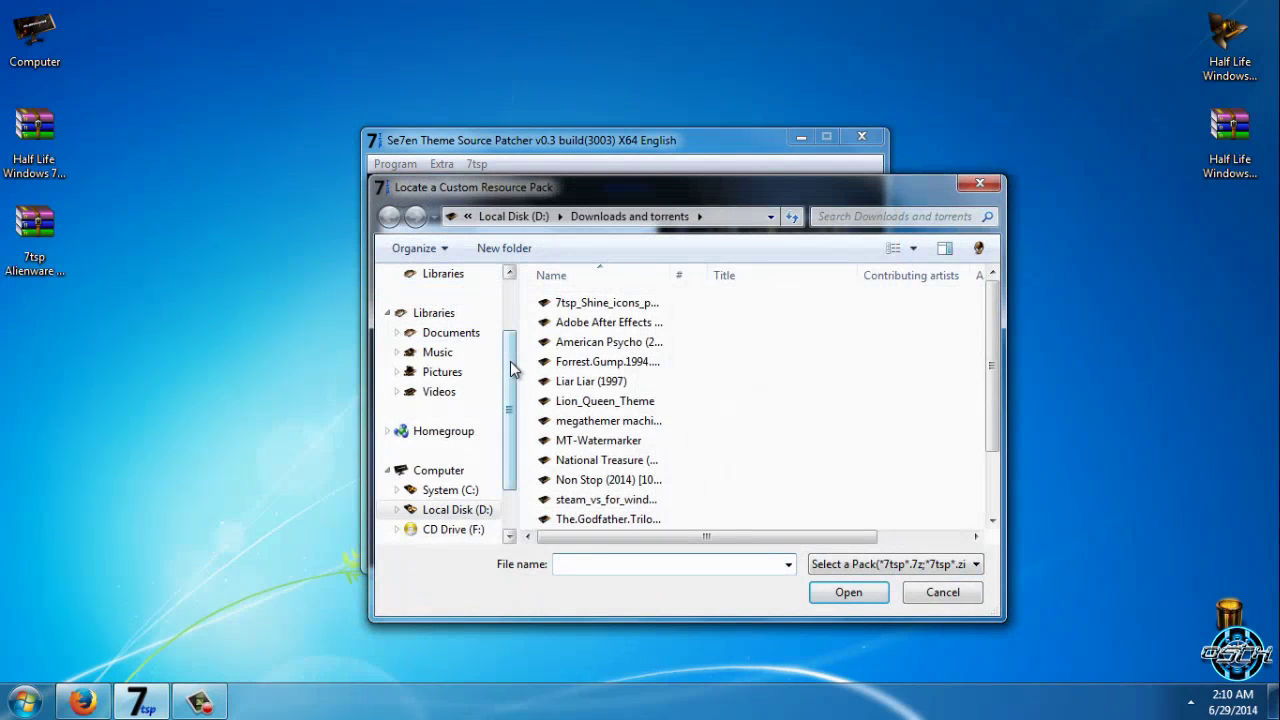
Step: Browse the custom pack file dialog to the Desktop folder and move the dialog up-left
left_click_drag(514, 366, 494, 286)
left_click(443, 302)
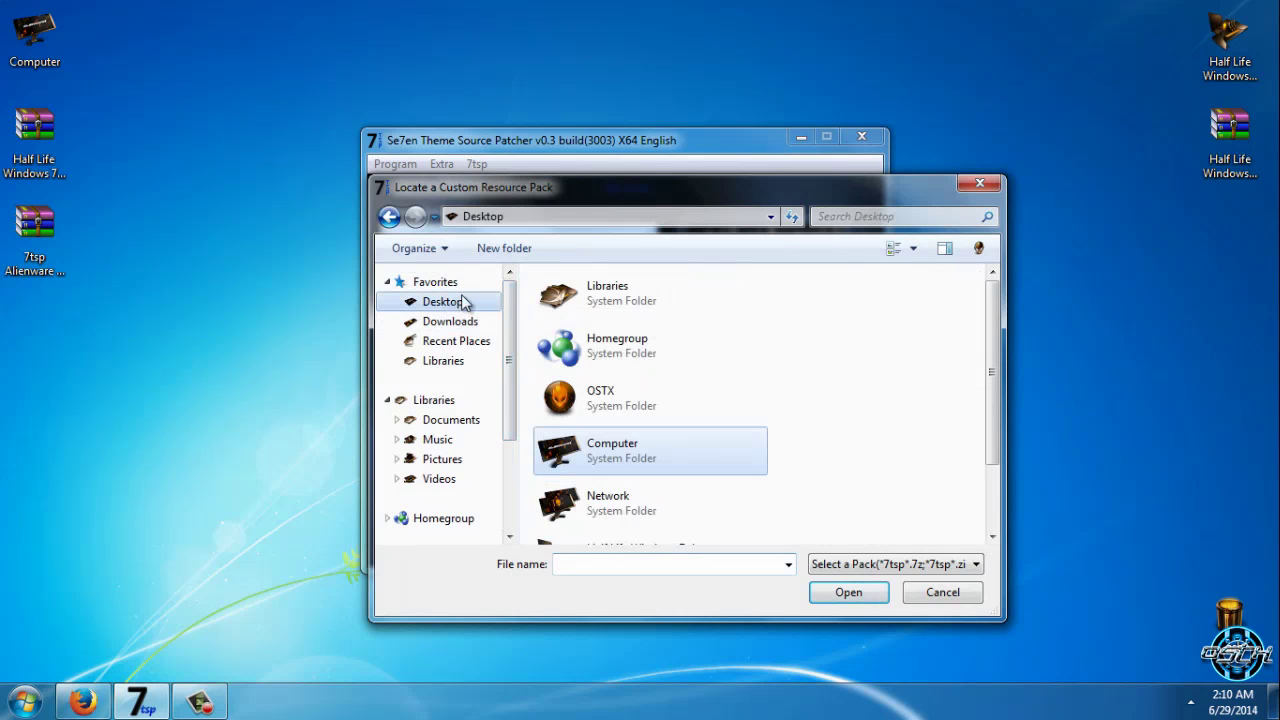
left_click_drag(532, 200, 492, 145)
Step: Inspect the 7tsp archive's contents in WinRAR twice, closing the viewer each time
right_click(40, 230)
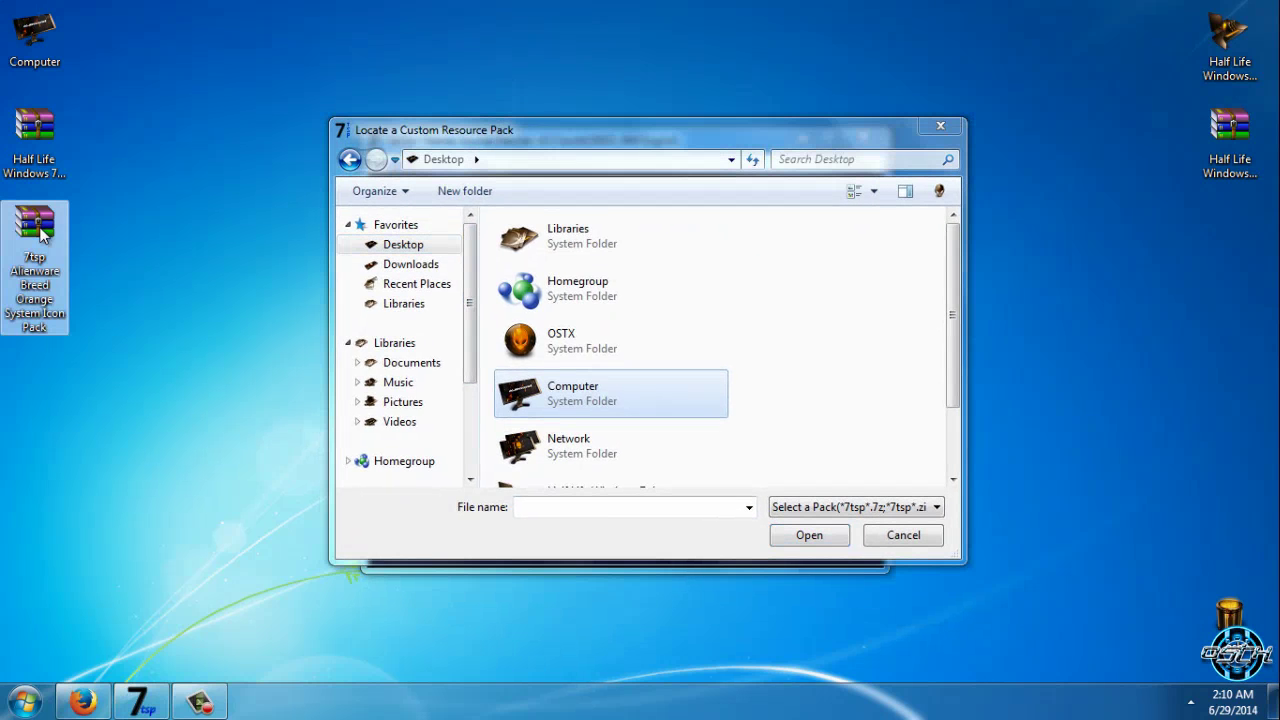
left_click(72, 241)
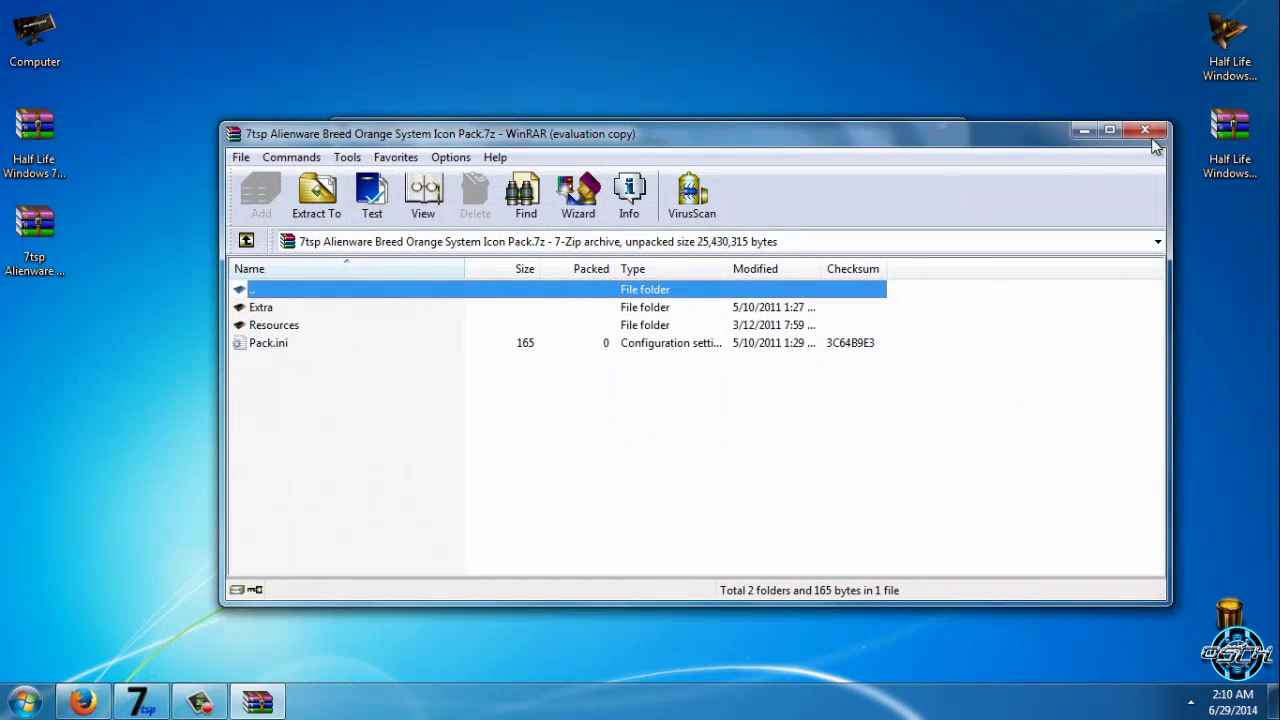
left_click(1150, 135)
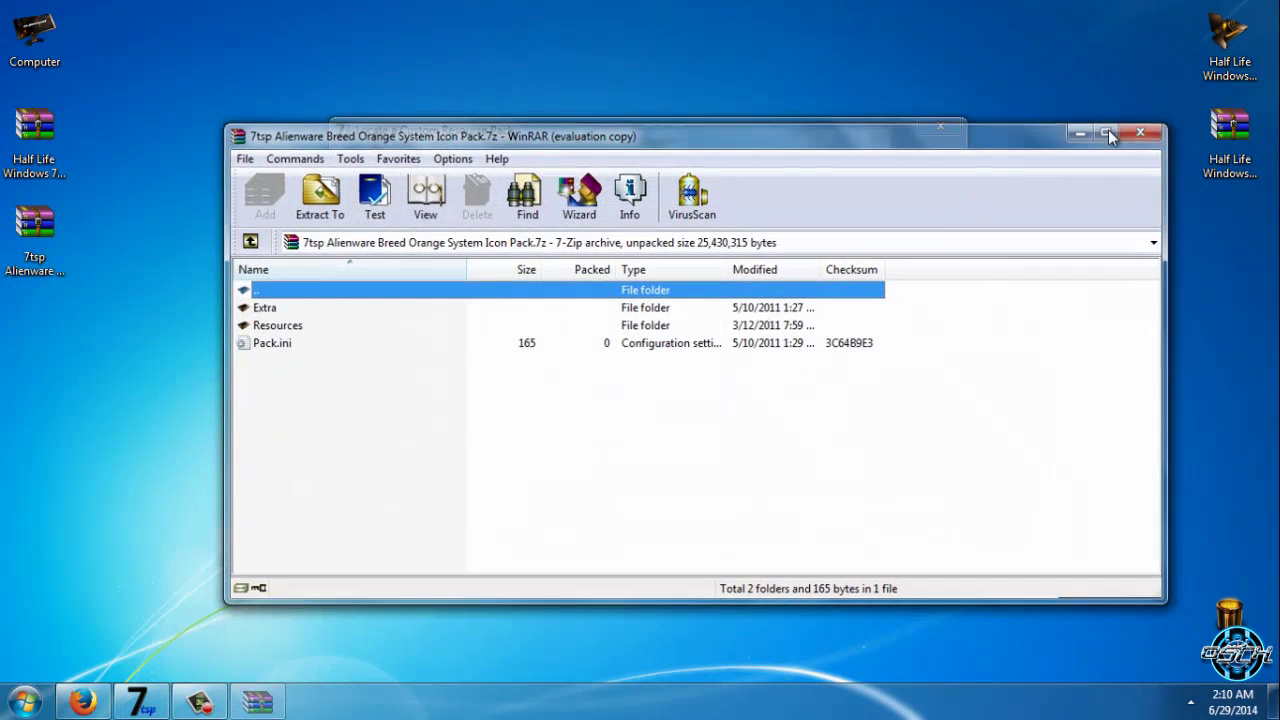
right_click(52, 251)
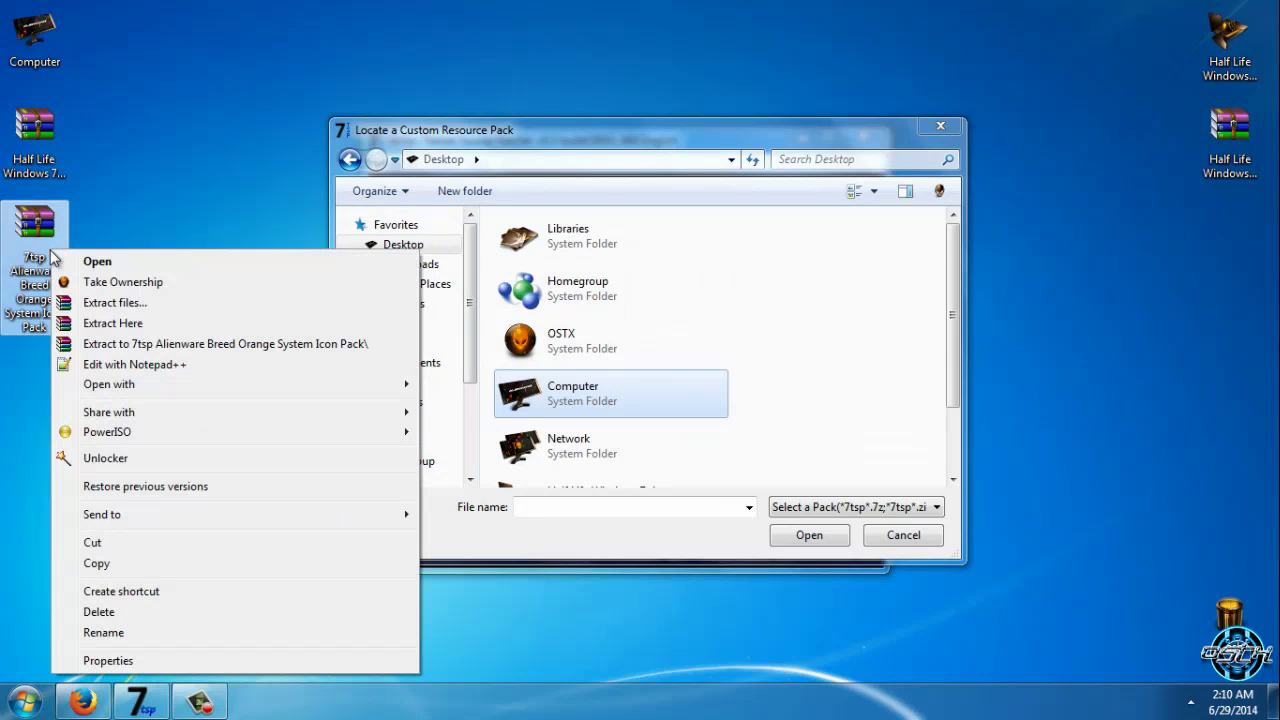
left_click(97, 262)
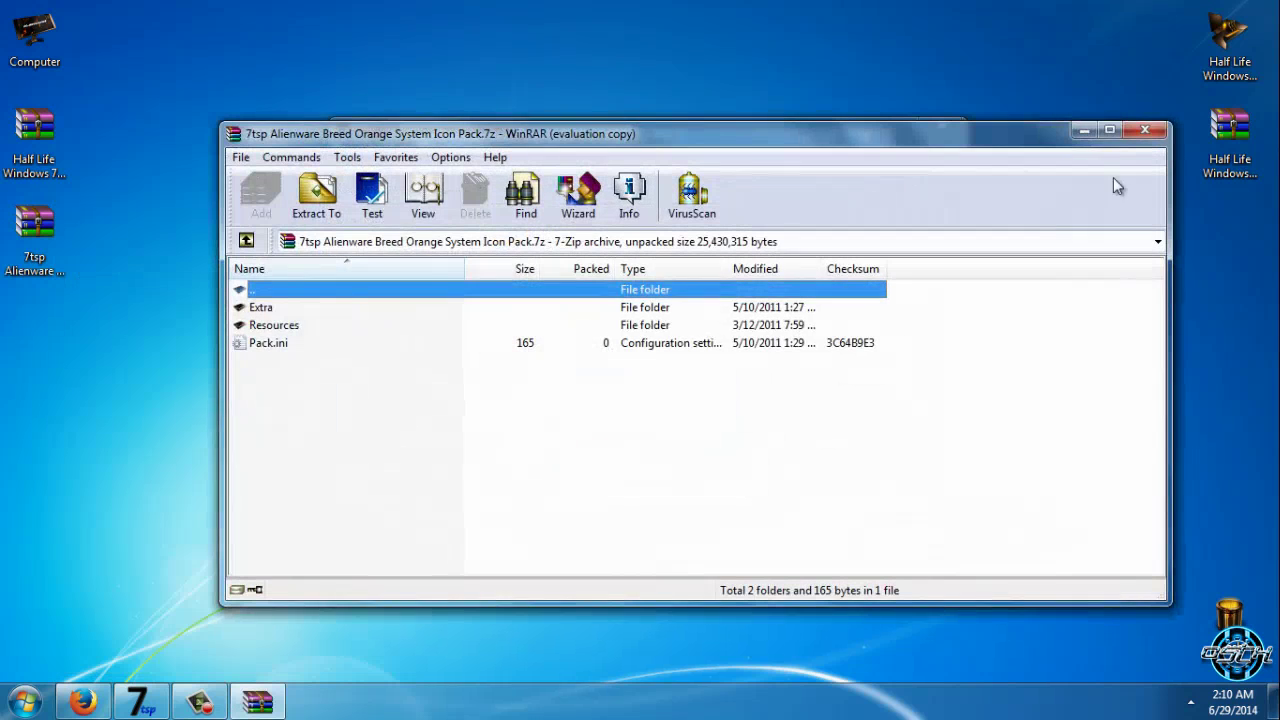
key("Escape")
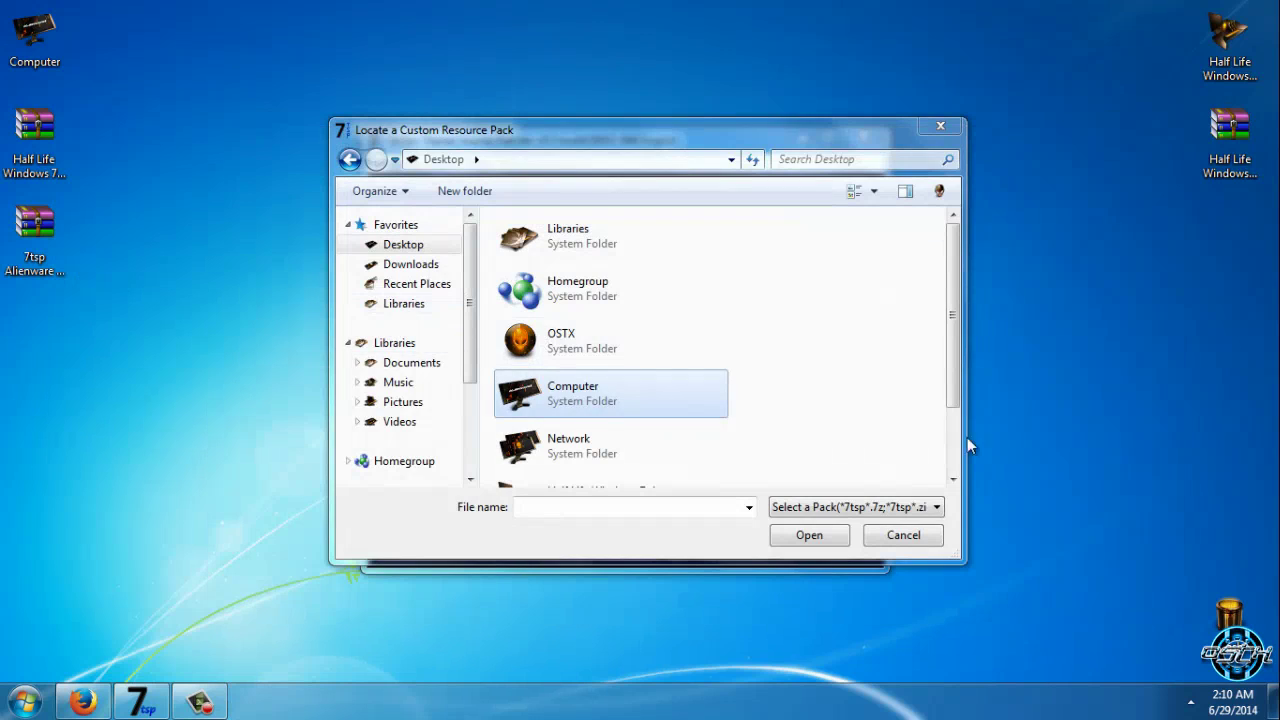
Step: Choose the 7tsp Alienware Breed Orange archive and load it as the custom pack
scroll(966, 443, "down", 2)
left_click(618, 475)
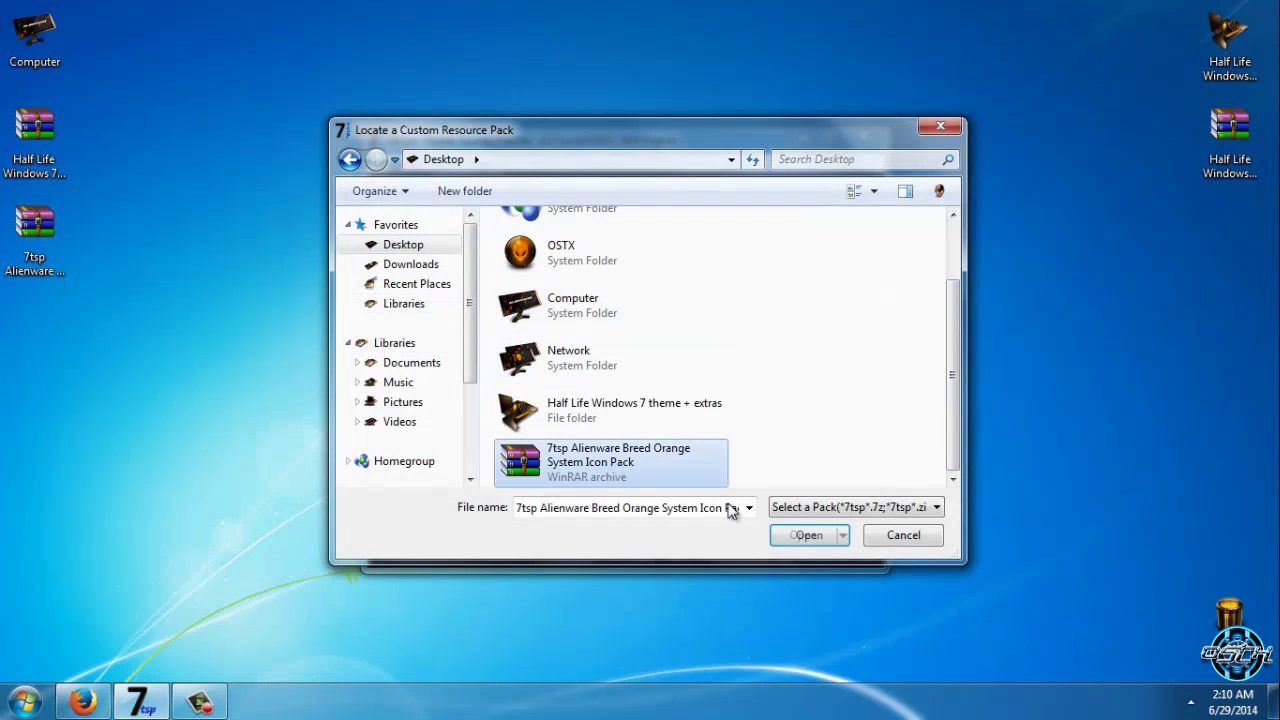
left_click(812, 540)
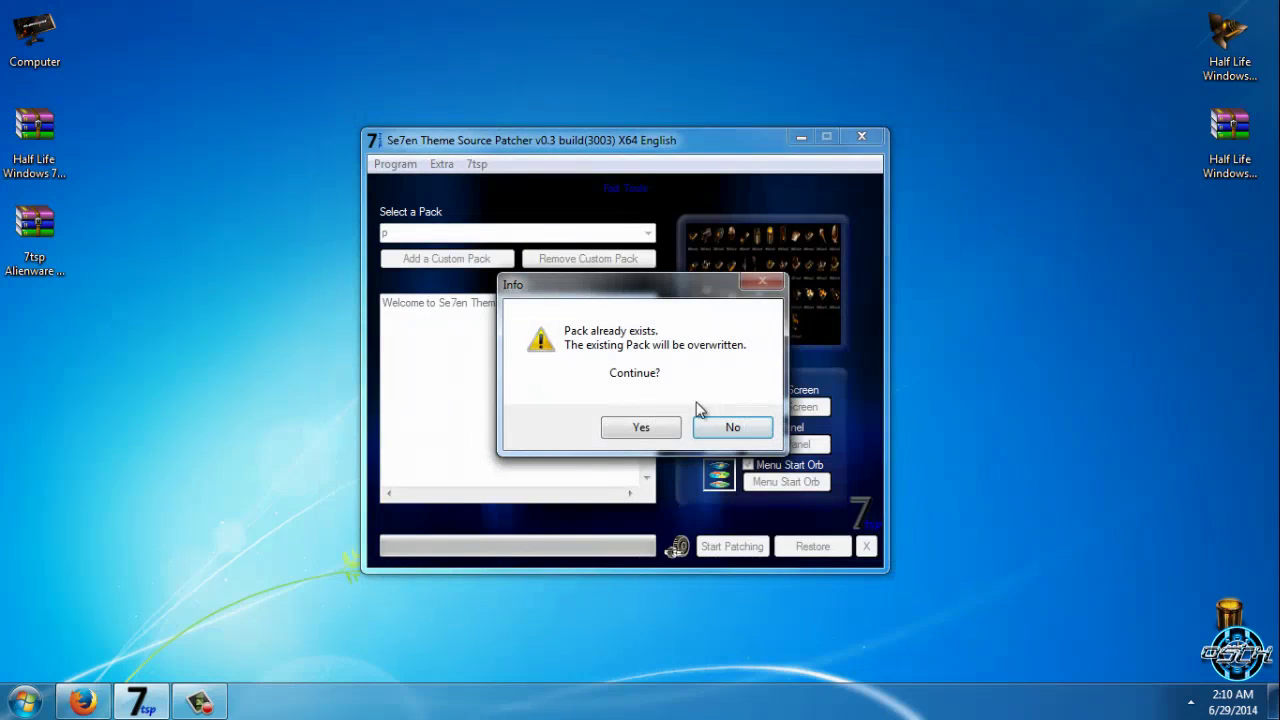
Step: Confirm overwriting the existing pack, then preview the Alienware pack's icons at full size
left_click(640, 427)
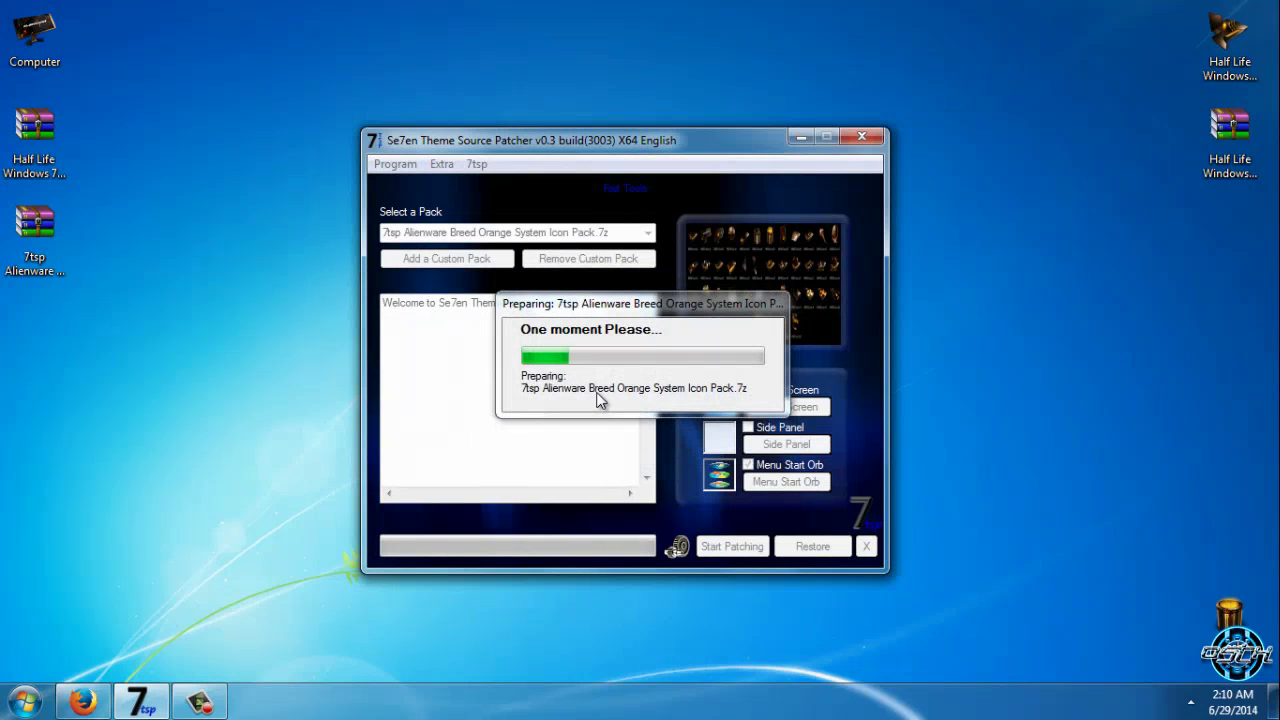
left_click(750, 272)
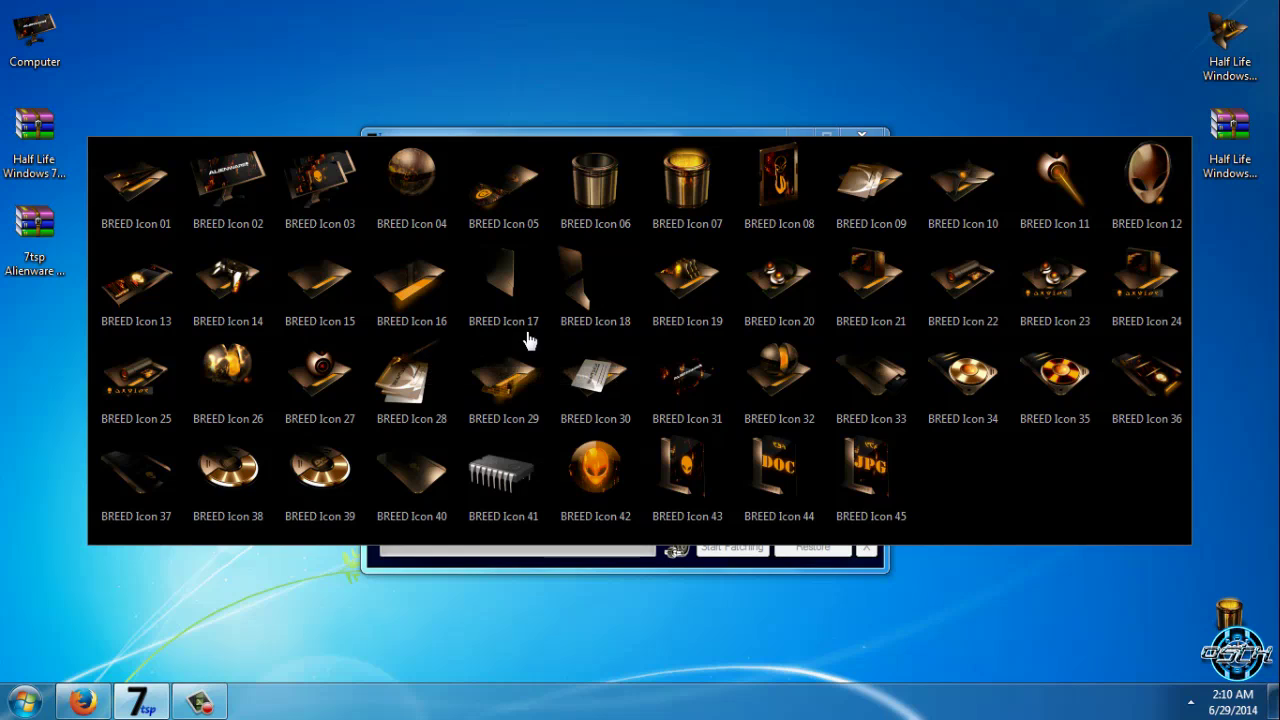
left_click(540, 381)
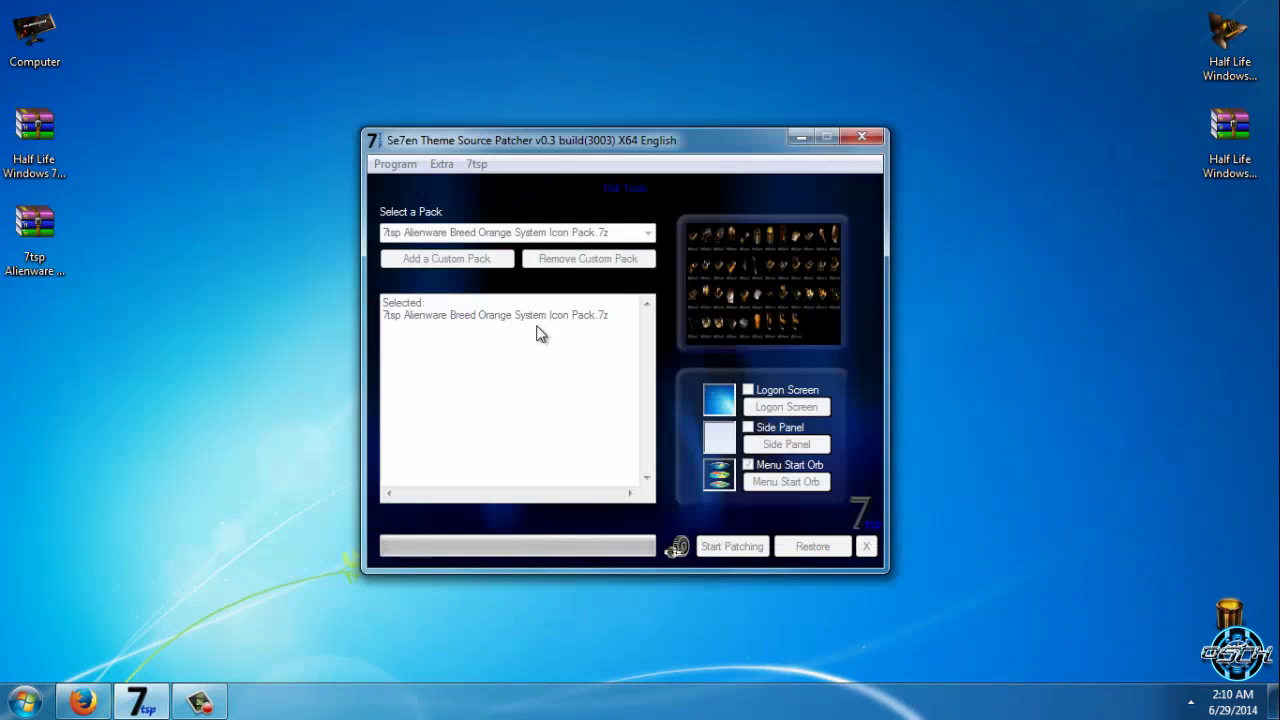
Step: Check the drives in Computer from the Start menu, close it, and nudge the patcher up-left
key("super")
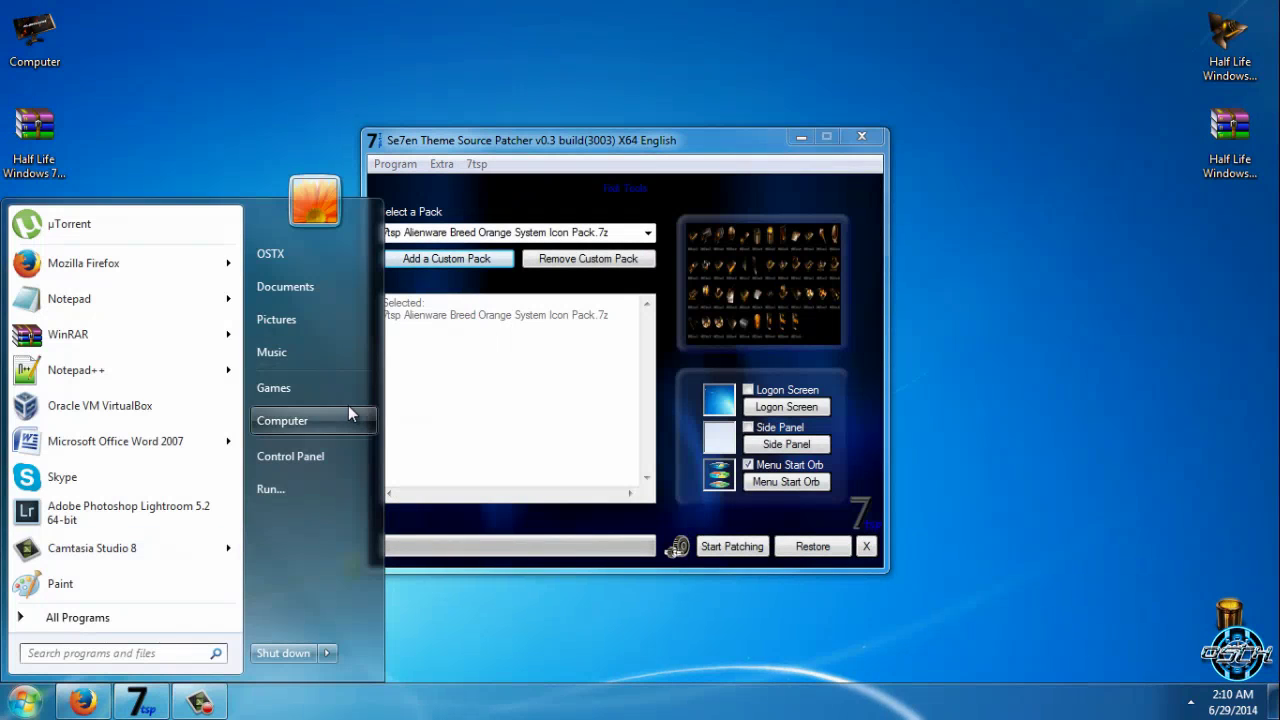
left_click(346, 408)
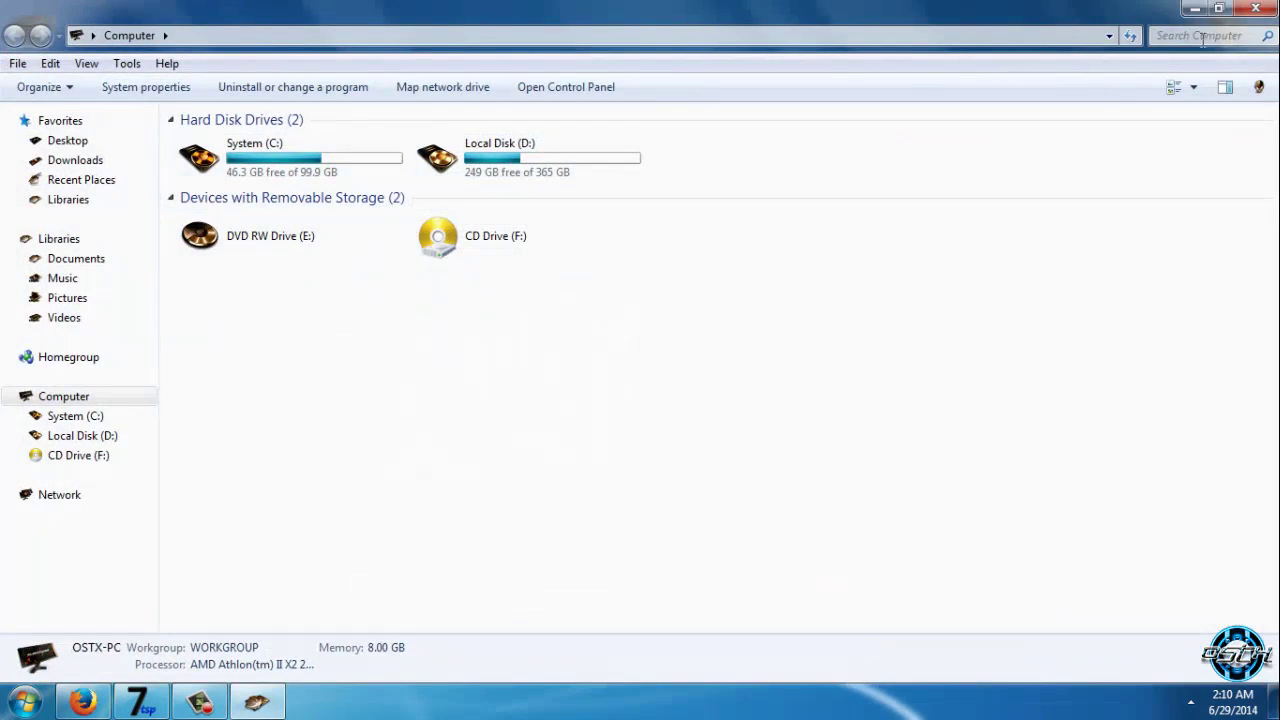
left_click(1256, 12)
left_click_drag(714, 149, 702, 131)
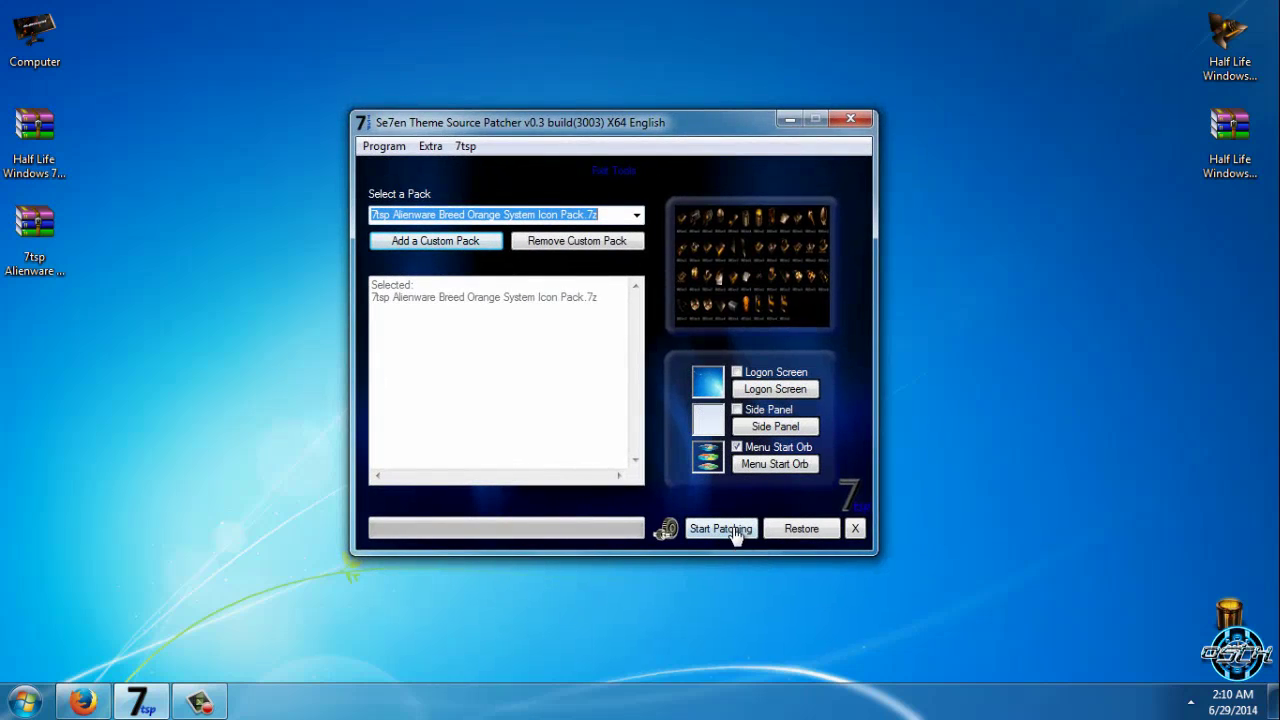
Step: Start patching with the Alienware Breed Orange pack, answer No to the Patch system prompt, and reposition the window
left_click(717, 535)
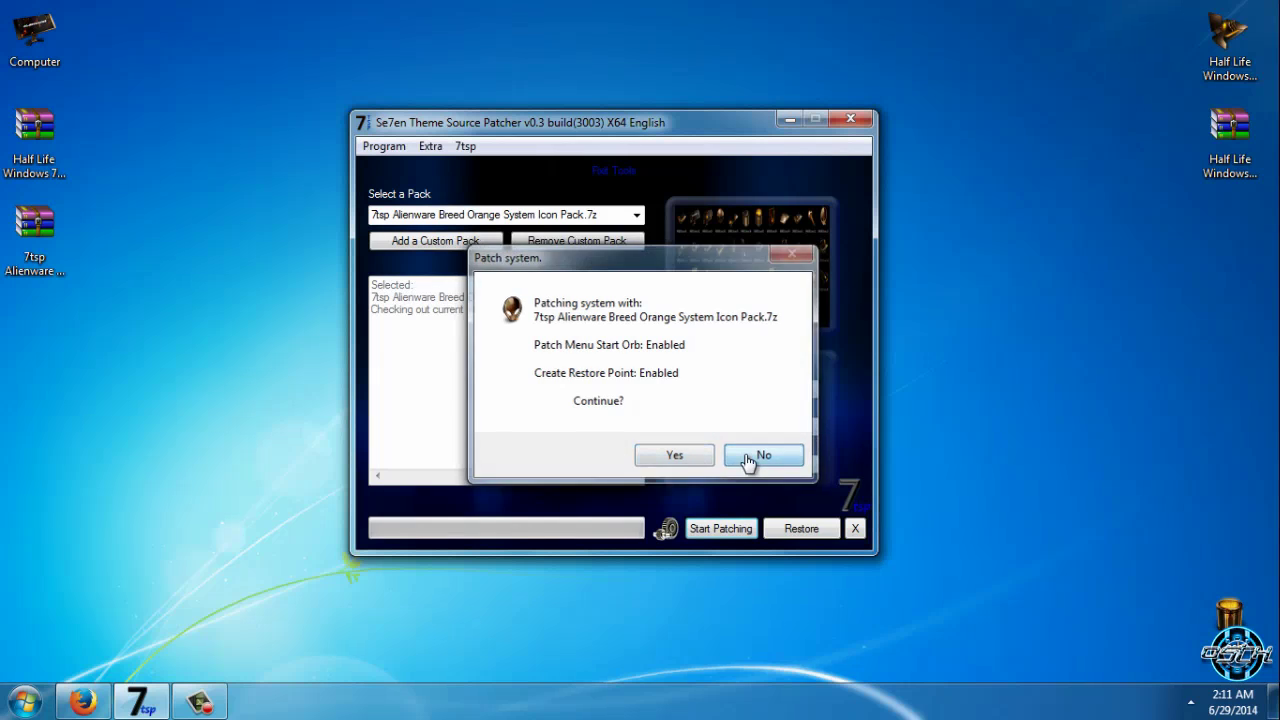
left_click(748, 459)
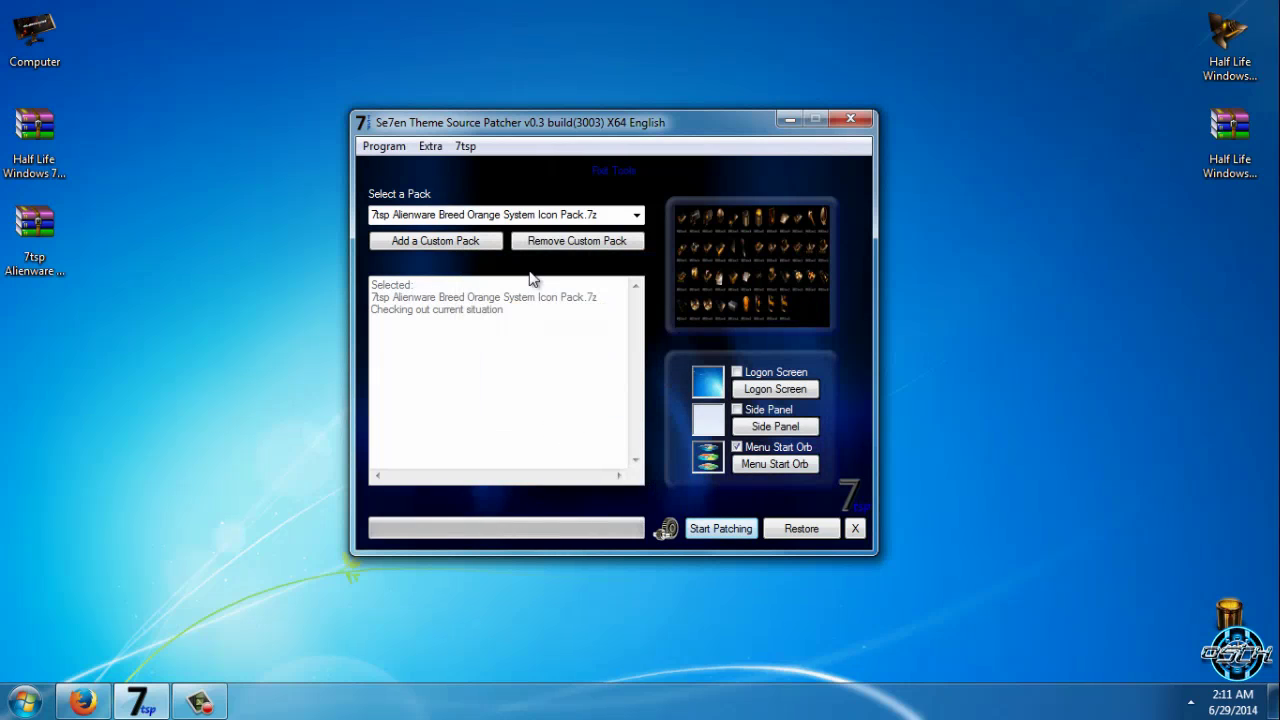
left_click_drag(665, 120, 720, 148)
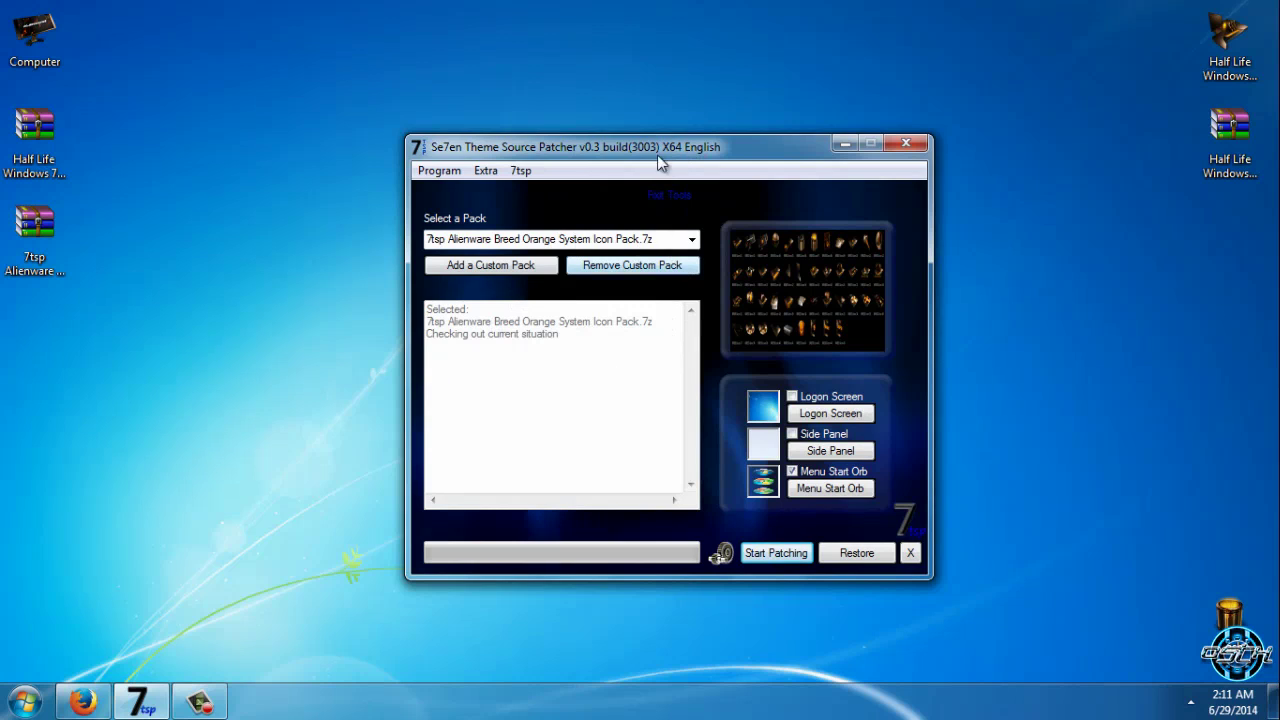
left_click_drag(670, 143, 650, 125)
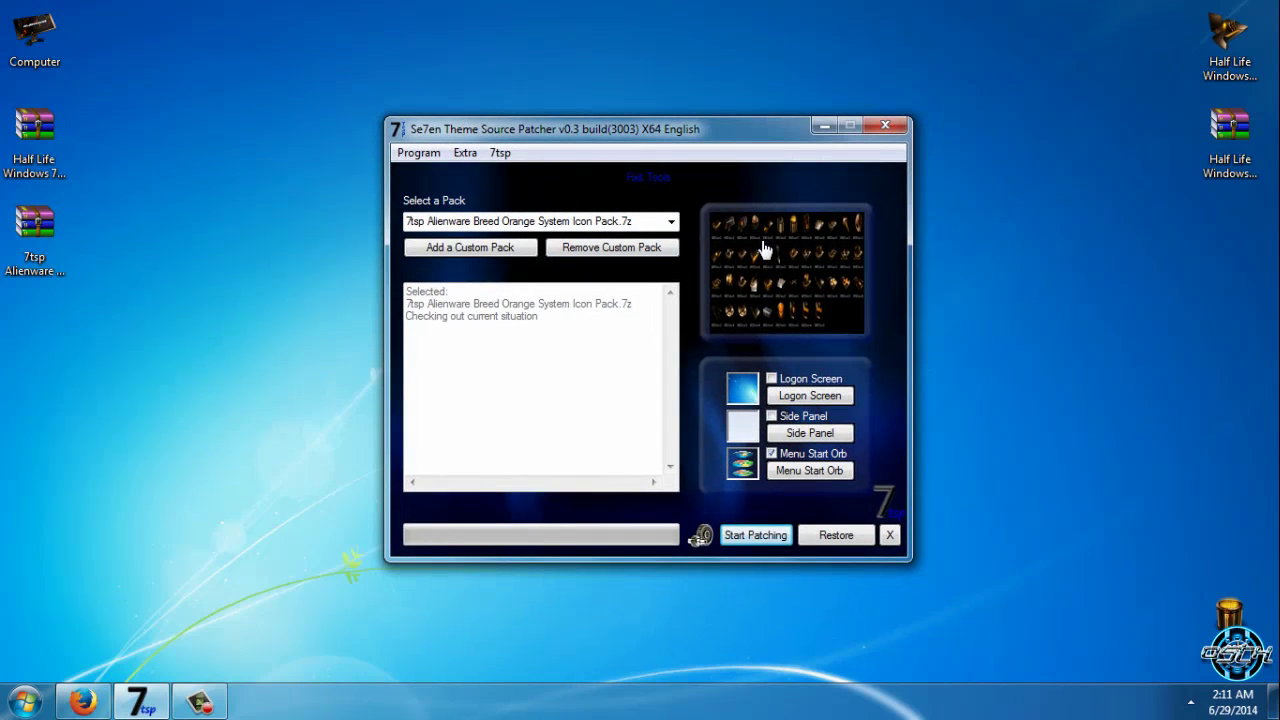
Step: Close the 7tsp patcher and refresh the desktop
left_click(887, 131)
right_click(223, 258)
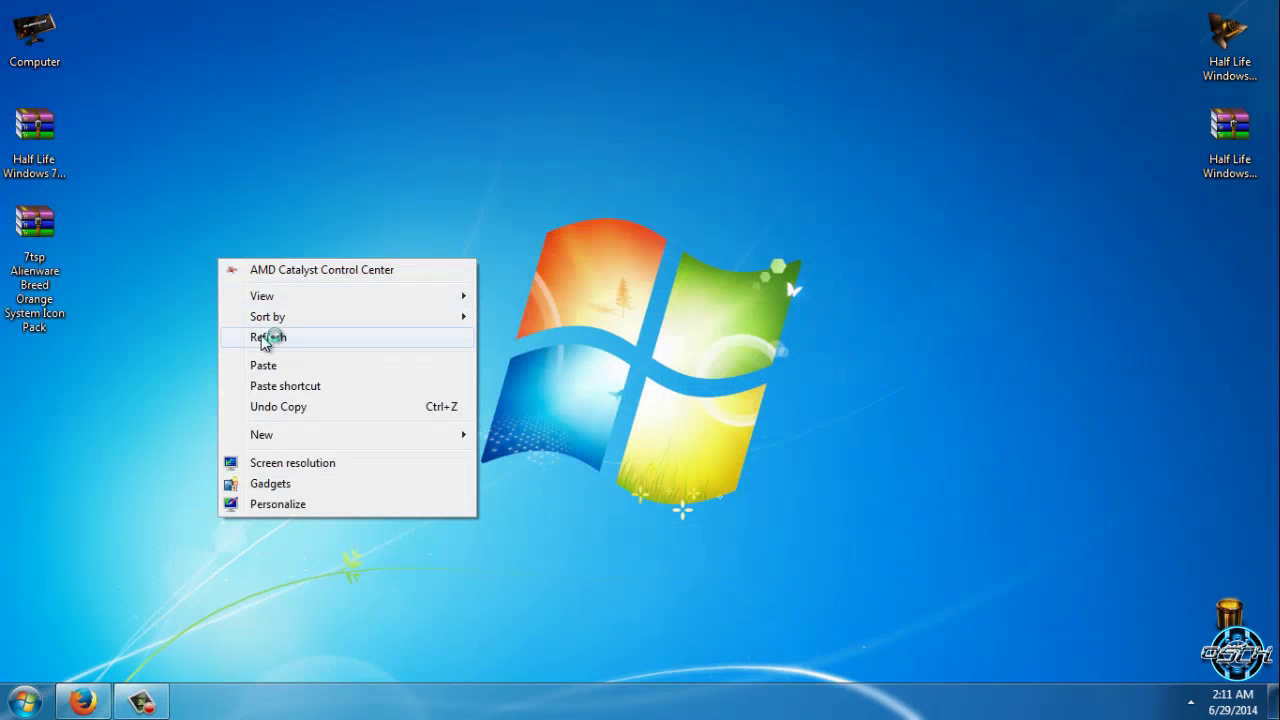
left_click(263, 336)
Step: Open Computer to check the drive icons, toggle it out of and back to full screen, then close it
double_click(40, 45)
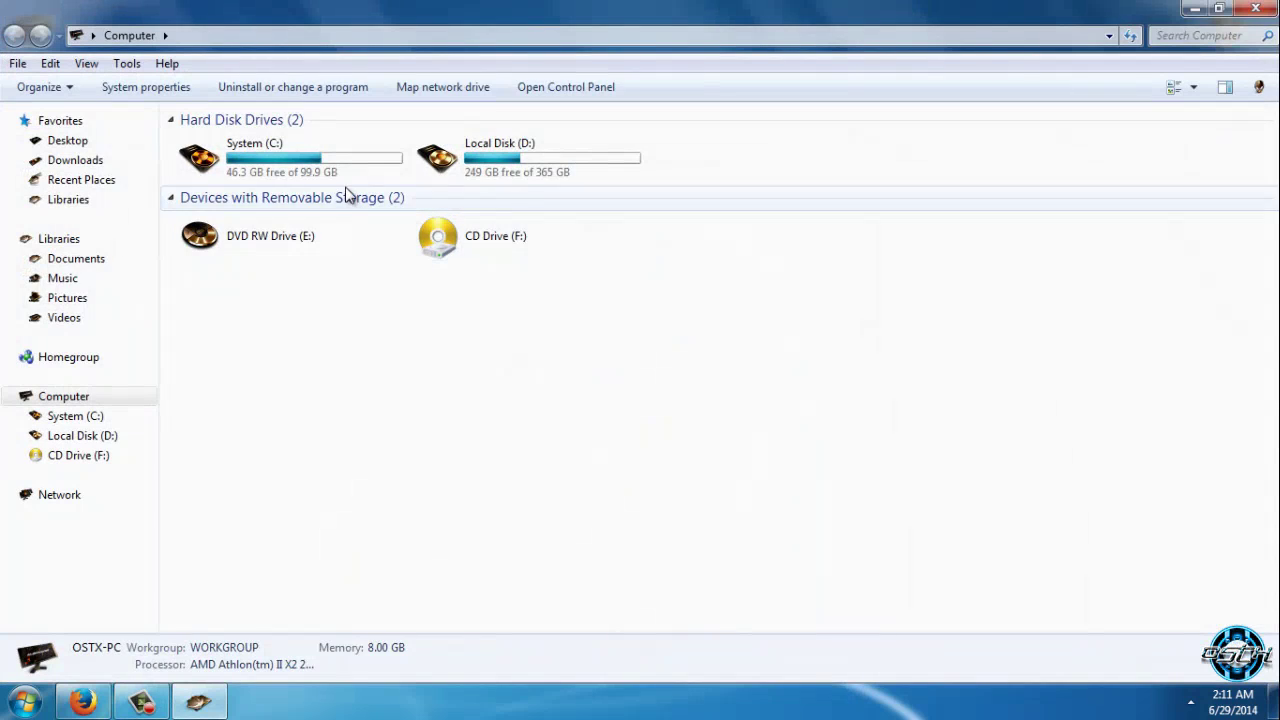
left_click_drag(362, 11, 548, 118)
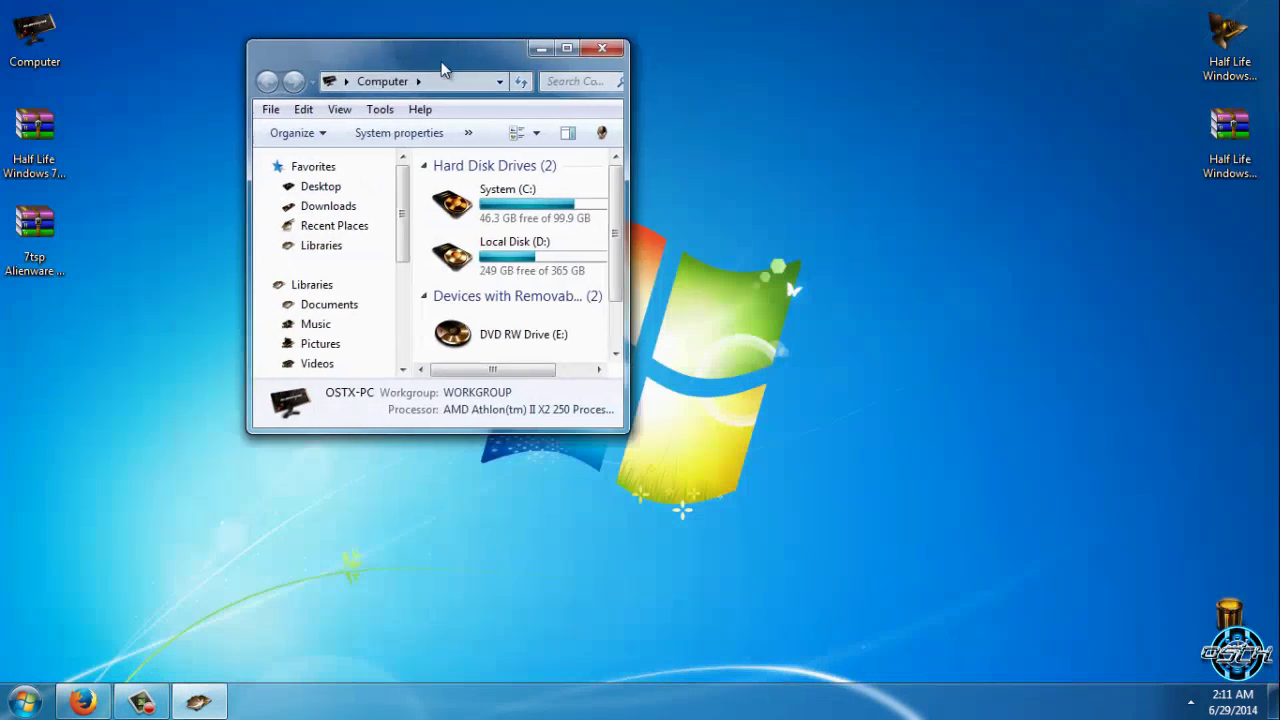
left_click(590, 102)
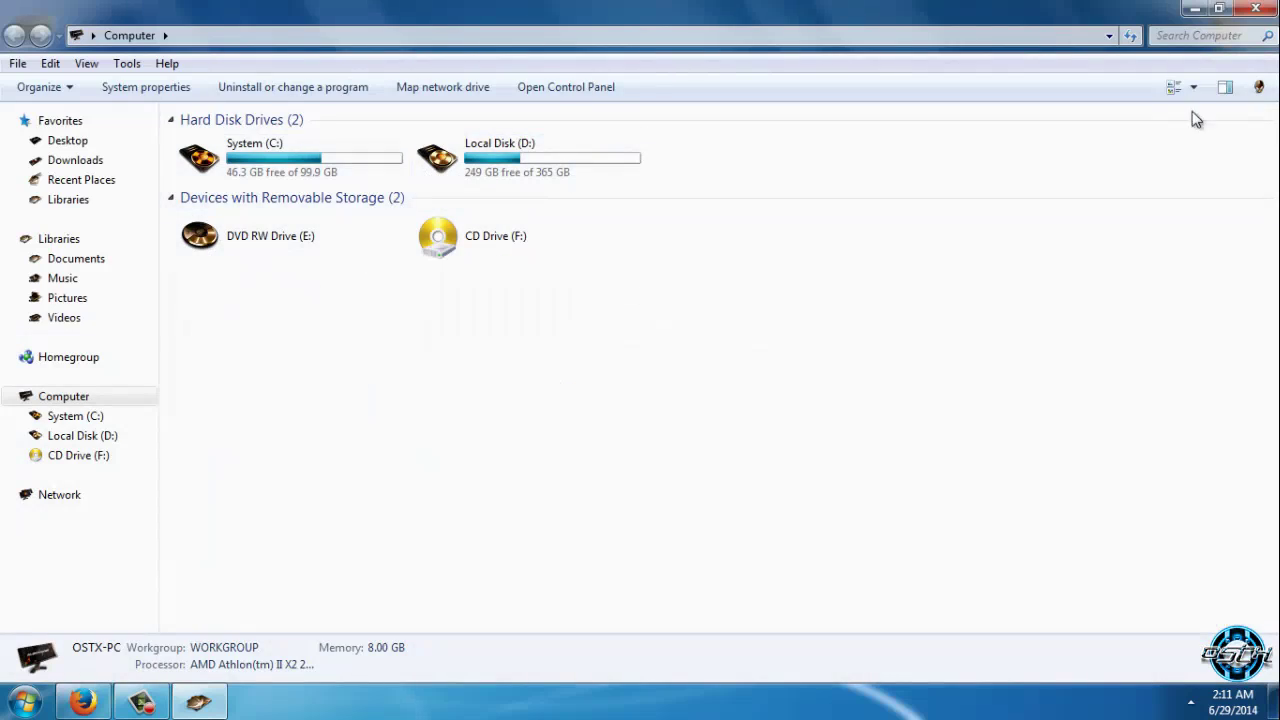
left_click(1262, 8)
right_click(490, 207)
Step: Apply the Half Life theme from Personalization's Installed Themes and close the window
left_click(578, 449)
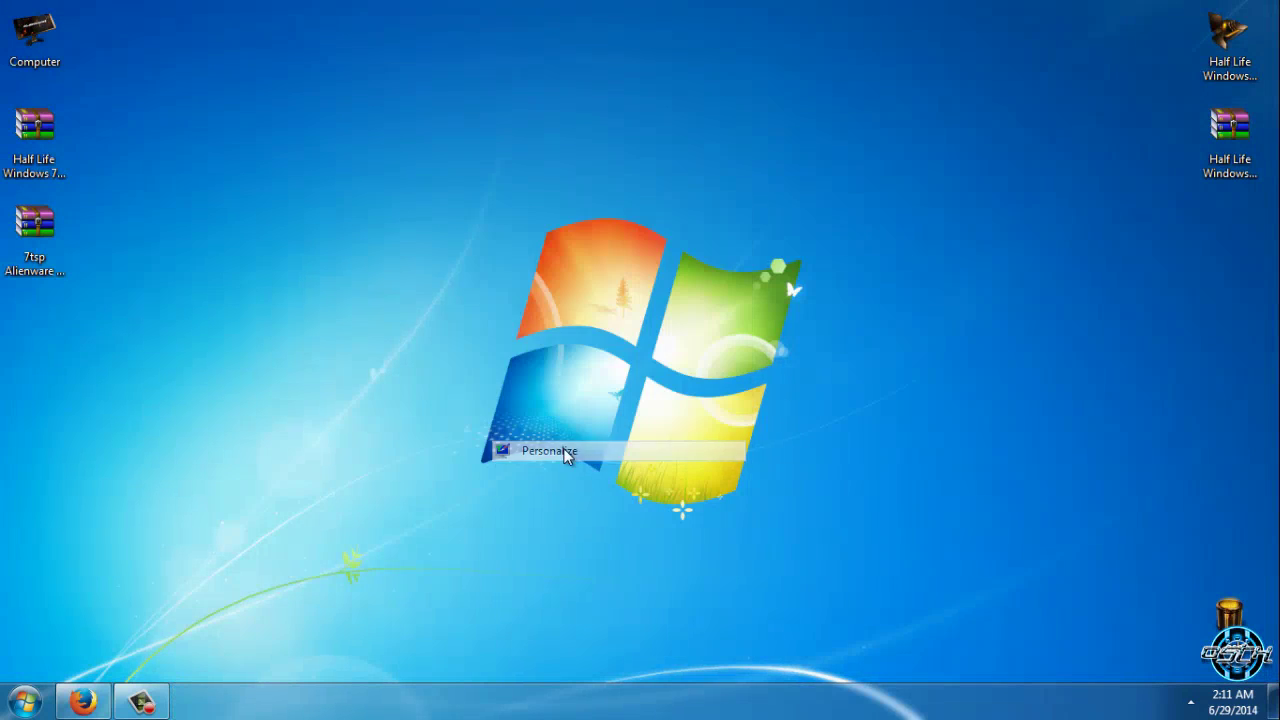
scroll(534, 500, "down", 3)
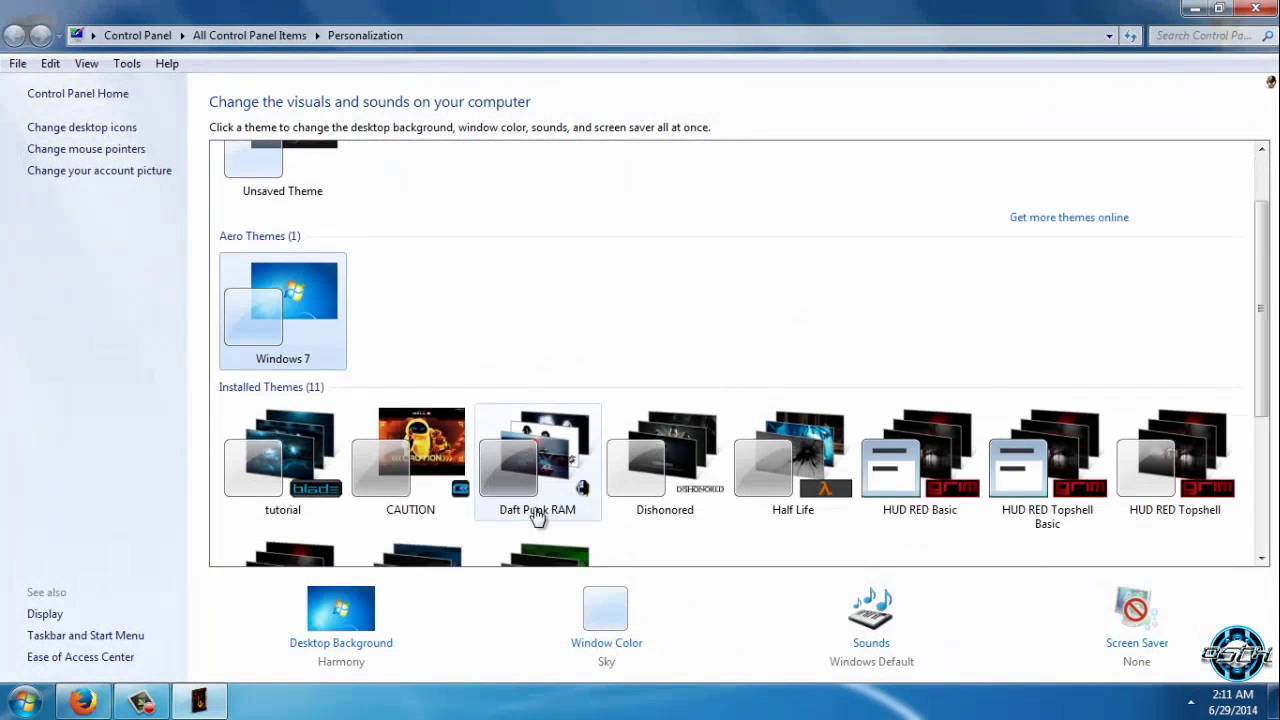
left_click(767, 417)
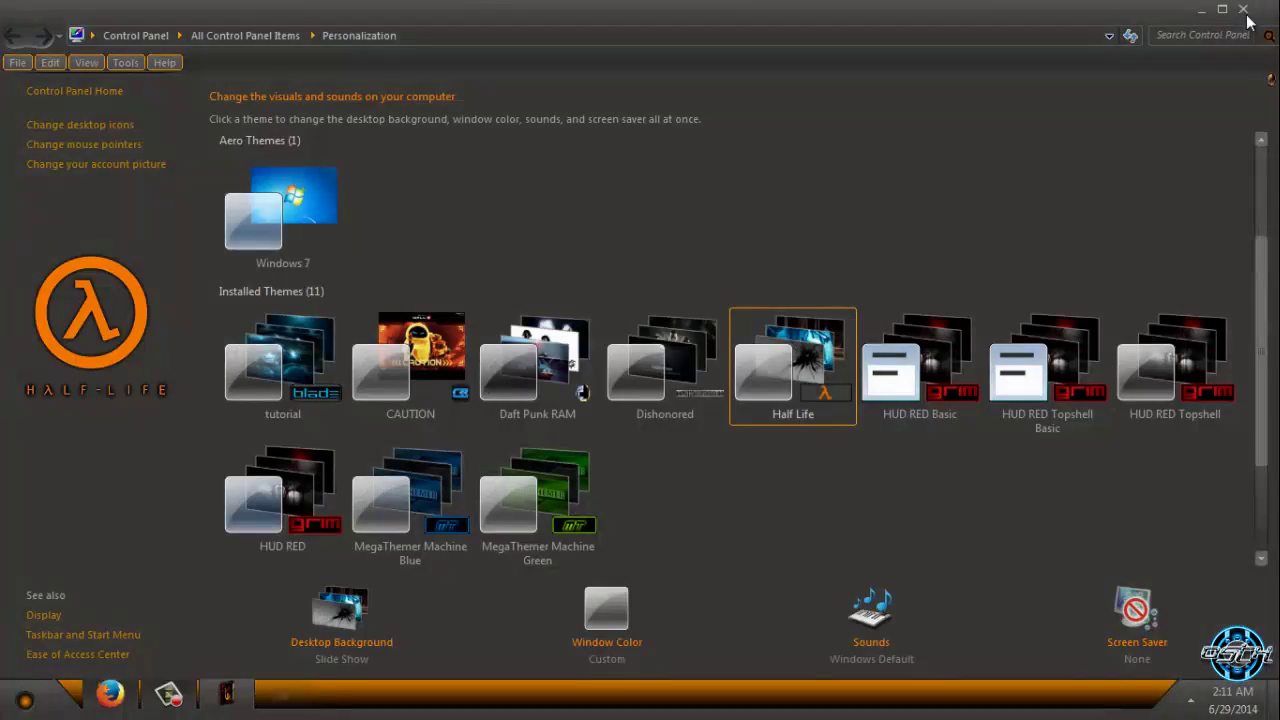
left_click(1255, 8)
Step: Open Computer to view the themed icons, select the DVD and CD drives, then close it
double_click(40, 38)
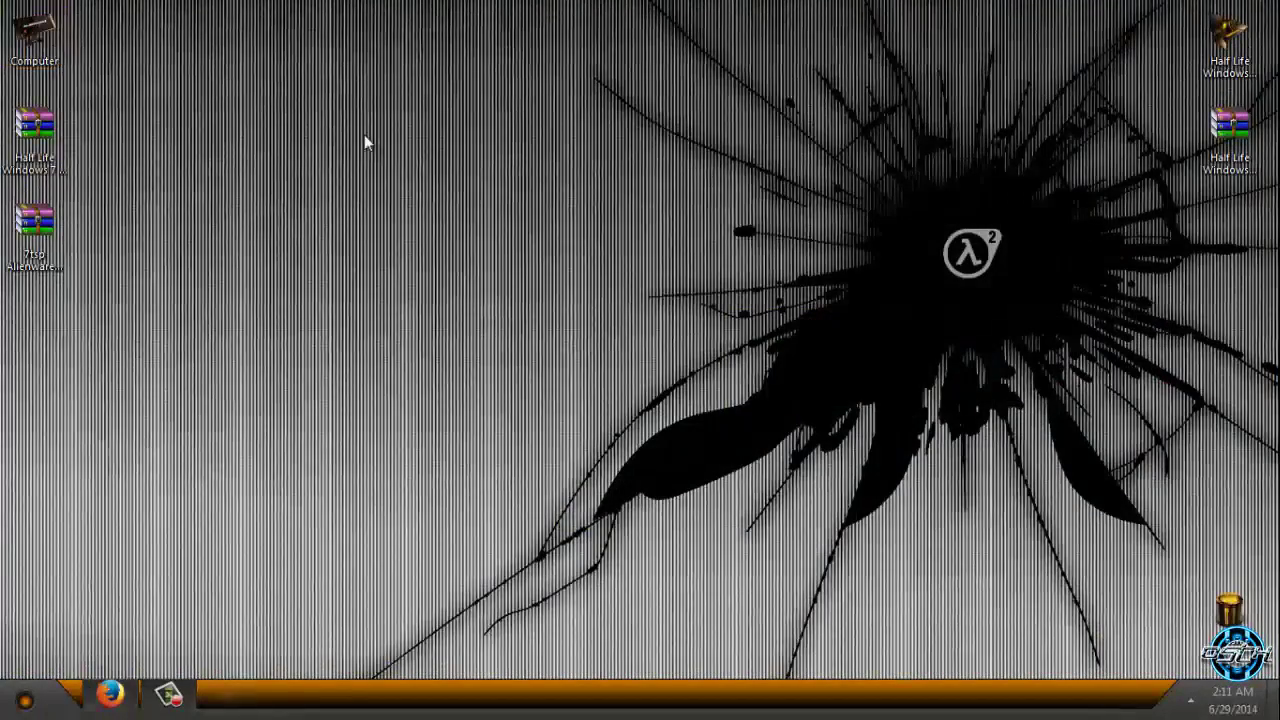
double_click(400, 8)
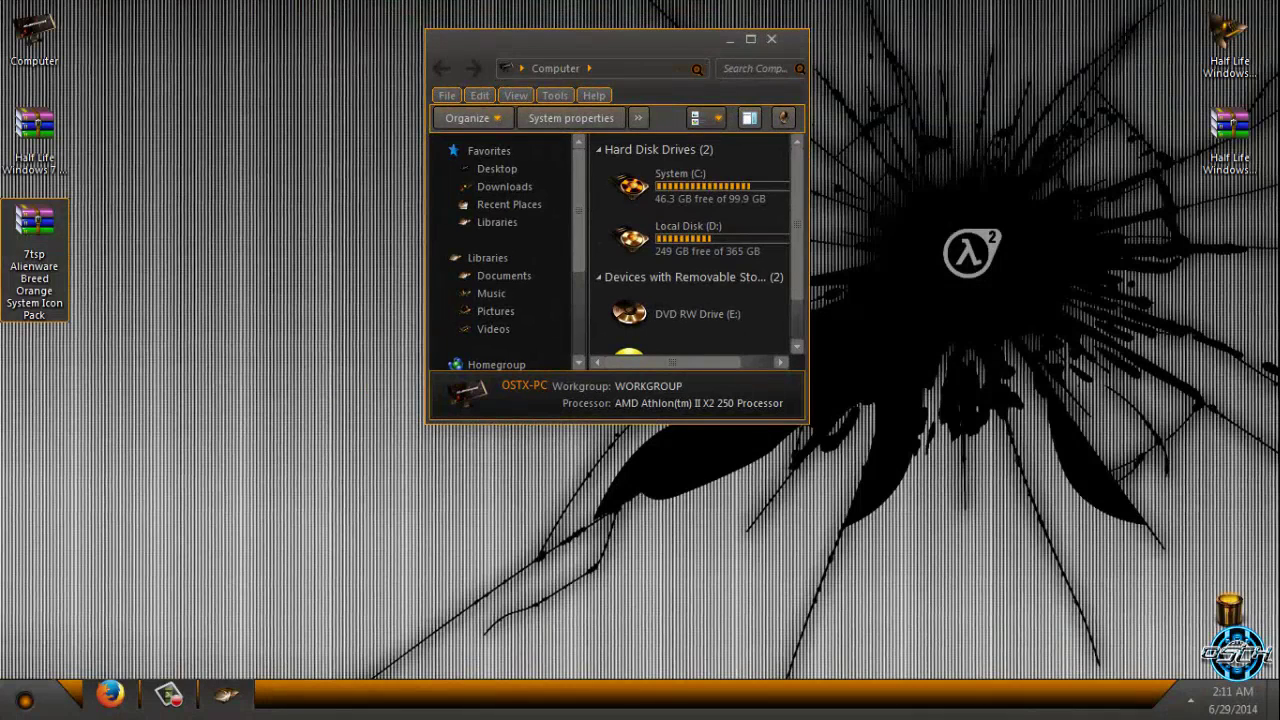
left_click(750, 39)
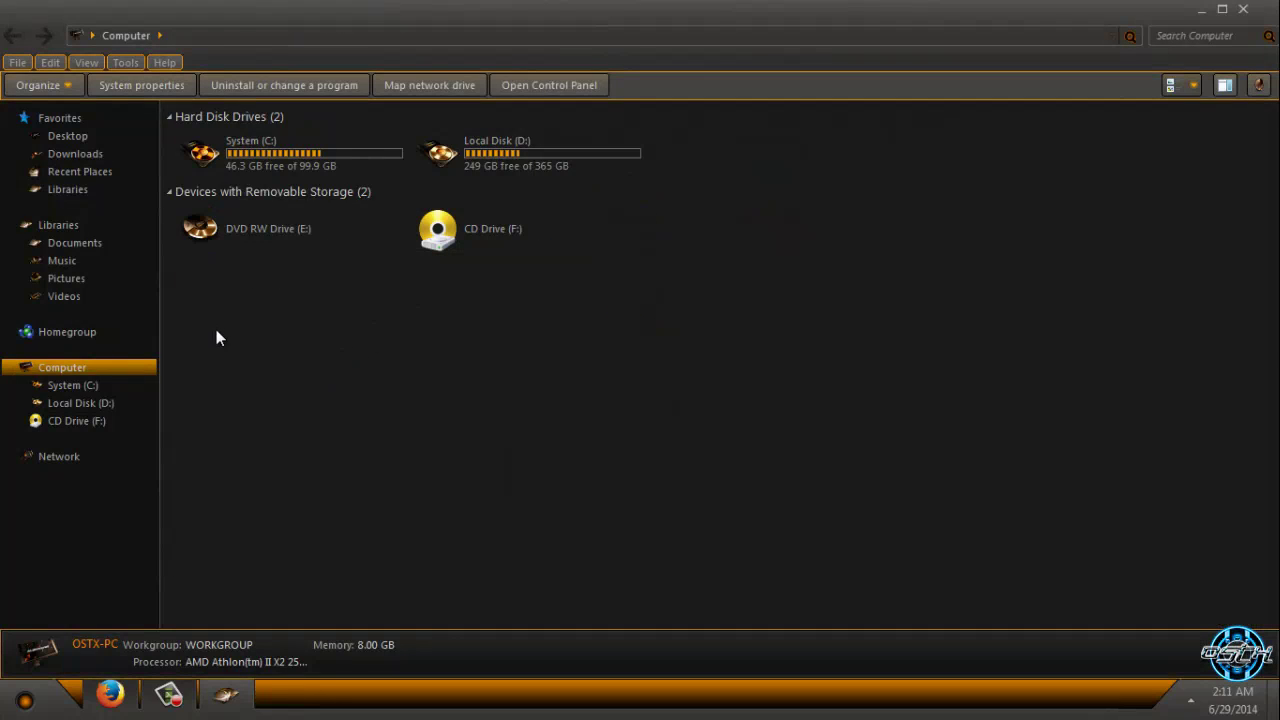
mouse_move(216, 329)
left_mouse_down()
mouse_move(374, 344)
mouse_move(310, 455)
mouse_move(586, 172)
mouse_move(531, 420)
mouse_move(341, 447)
left_mouse_up()
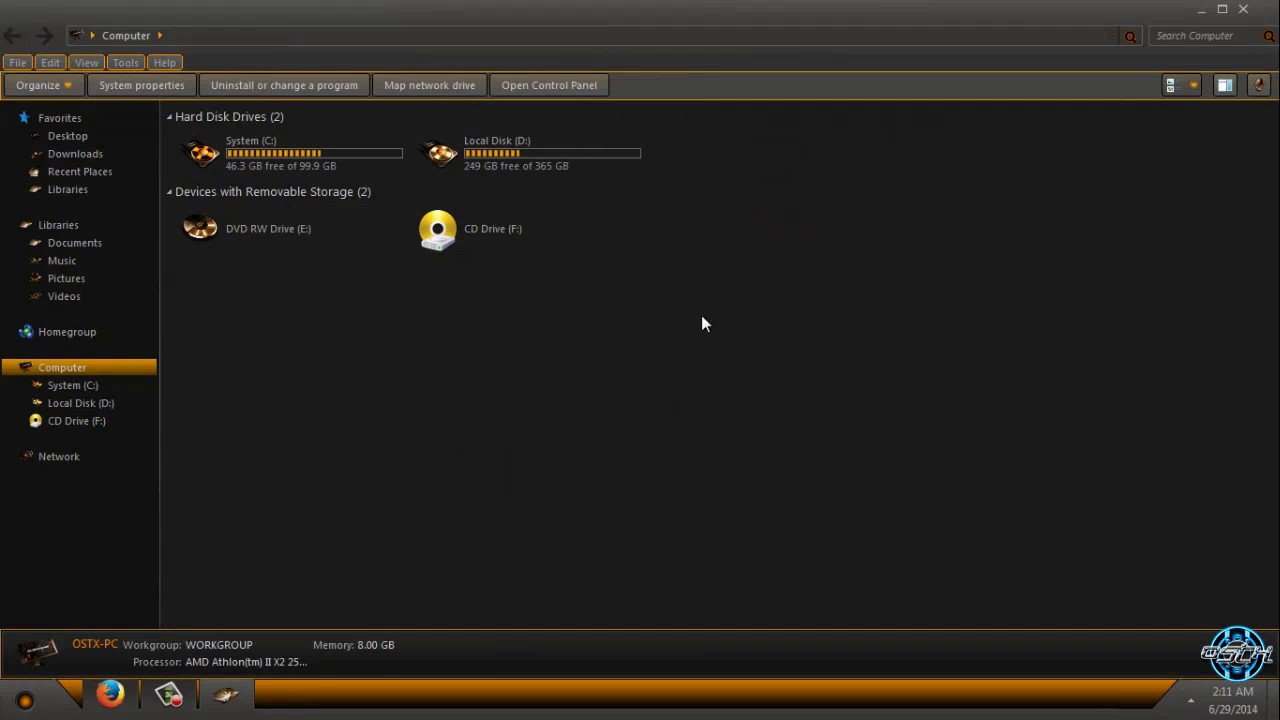
left_click(1241, 12)
Step: Refresh the desktop twice and briefly open and dismiss the Start menu
right_click(313, 120)
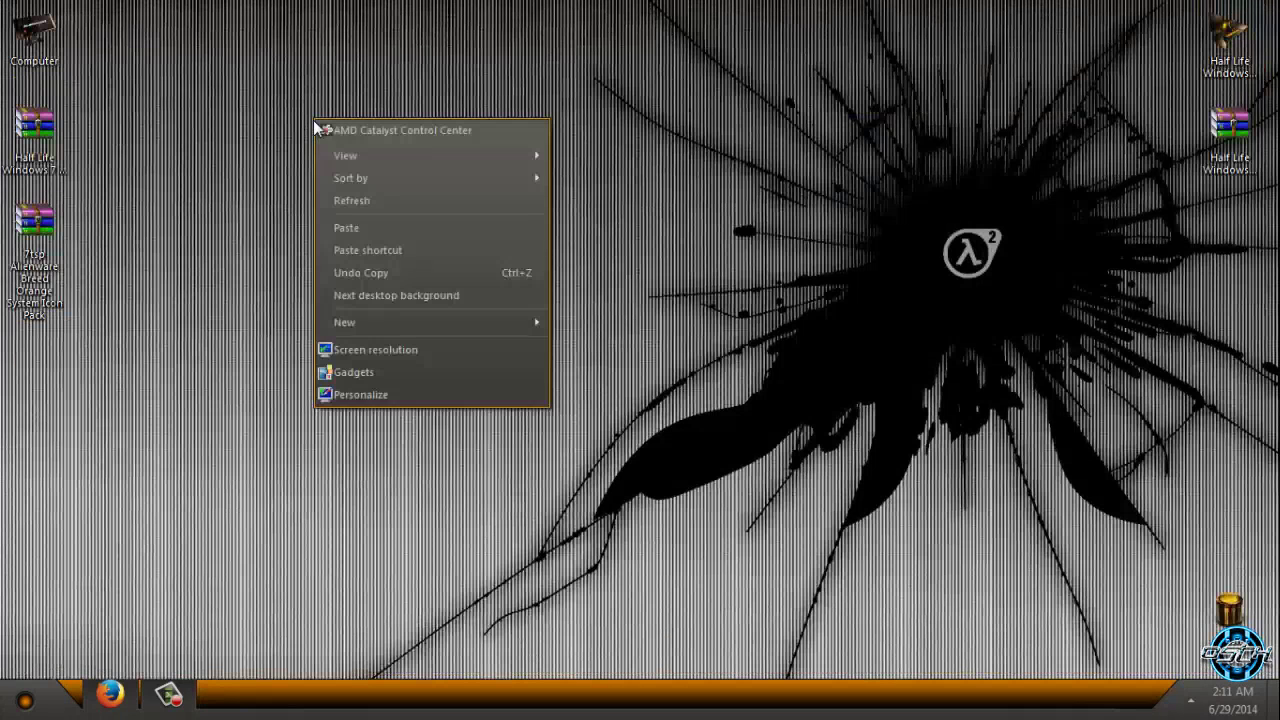
left_click(355, 201)
right_click(228, 278)
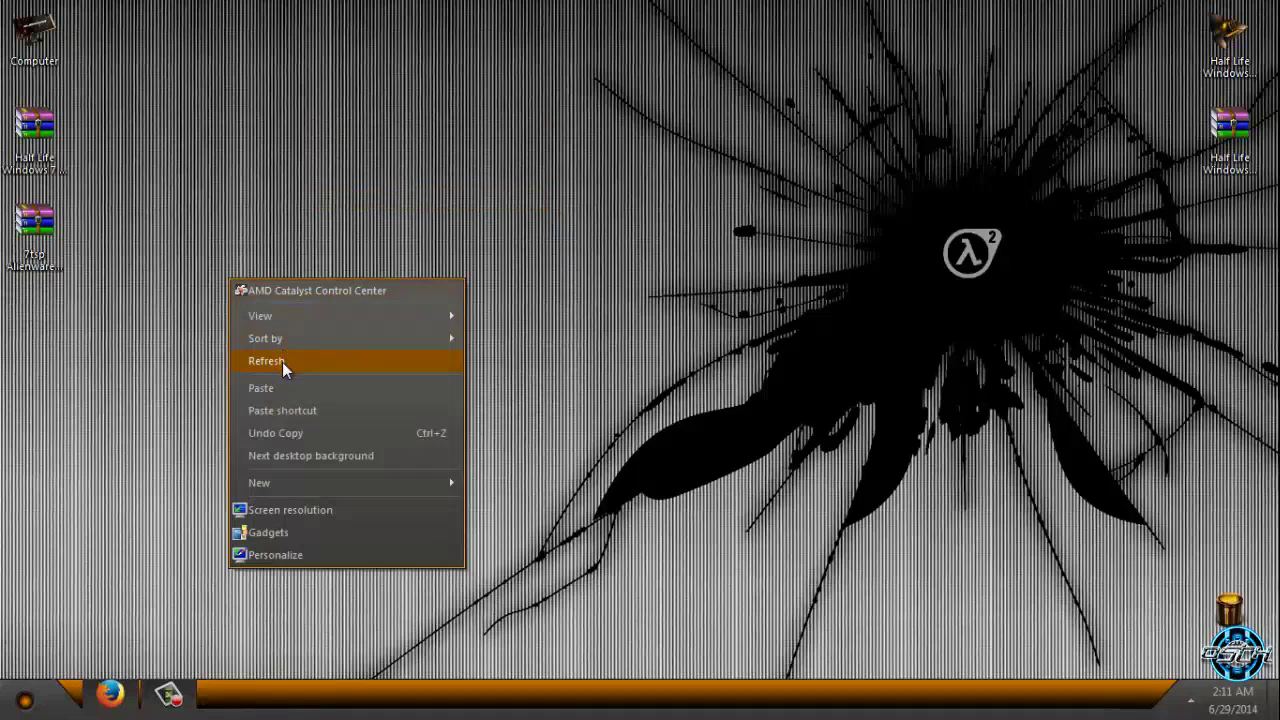
left_click(282, 360)
left_click(24, 700)
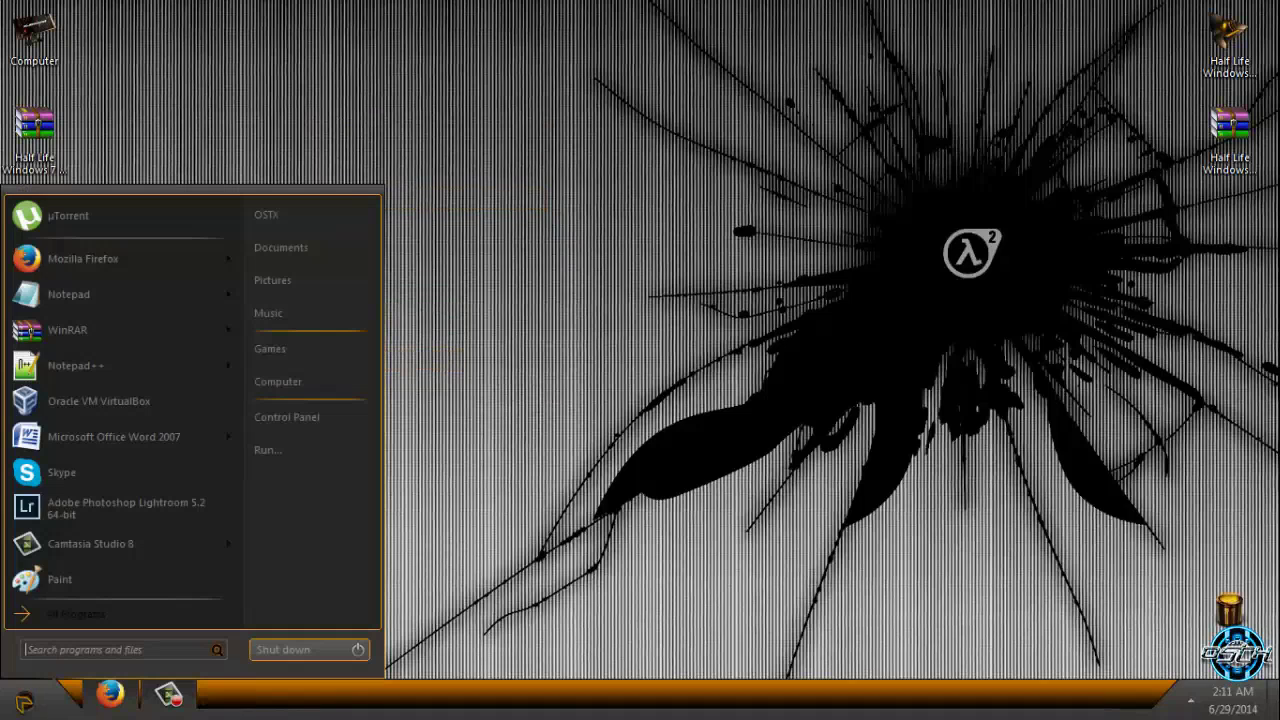
left_click(26, 702)
Step: Select the 7tsp Alienware archive on the desktop and refresh the desktop again
right_click(473, 195)
left_click(551, 281)
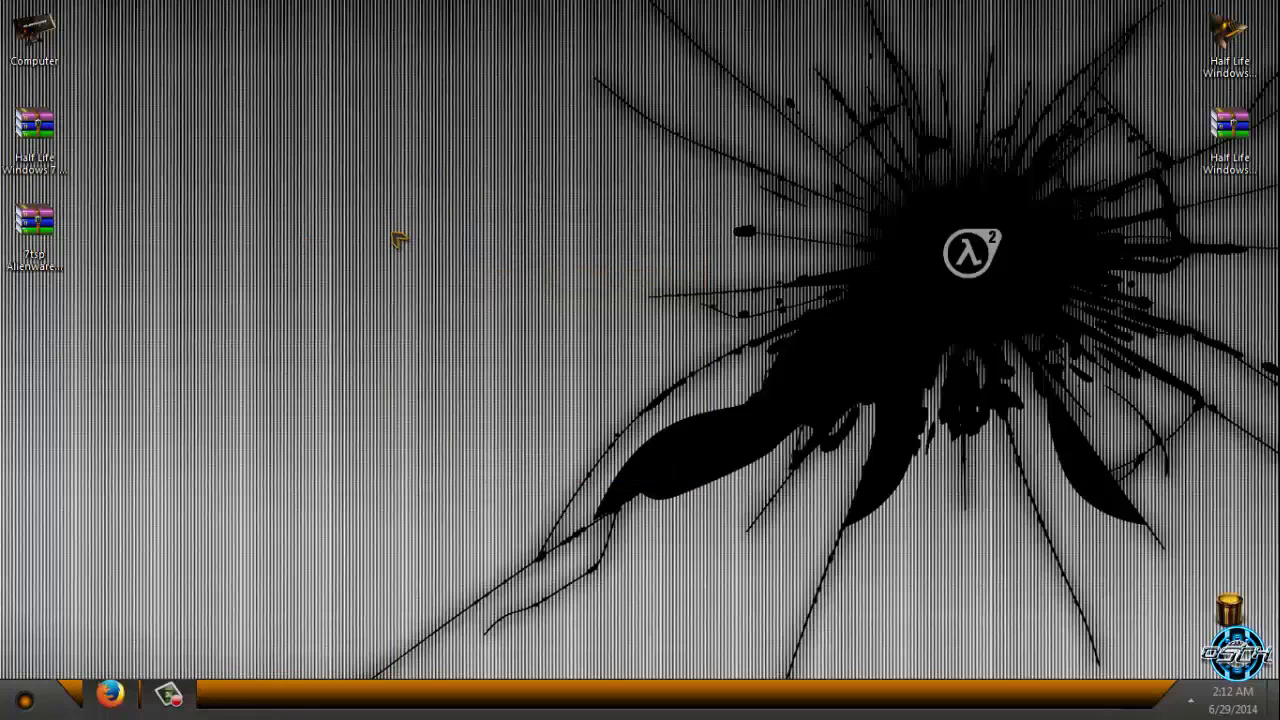
left_click(34, 222)
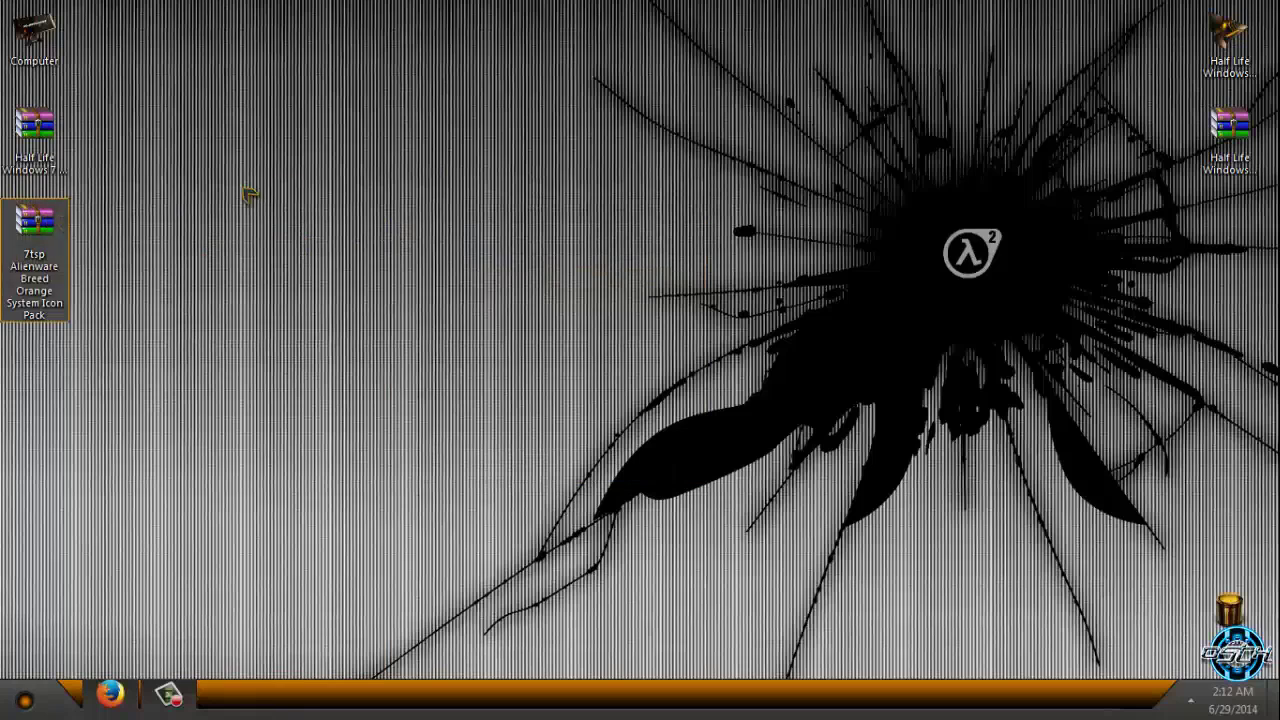
right_click(323, 171)
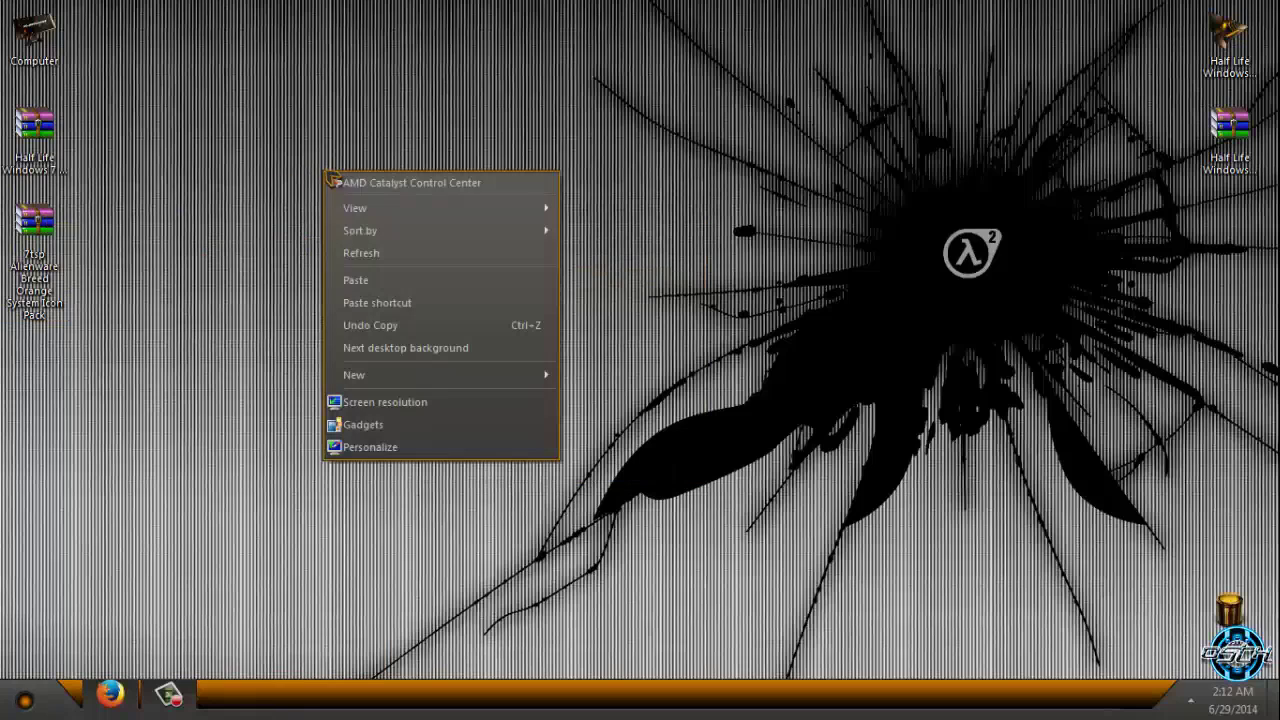
left_click(373, 256)
right_click(354, 246)
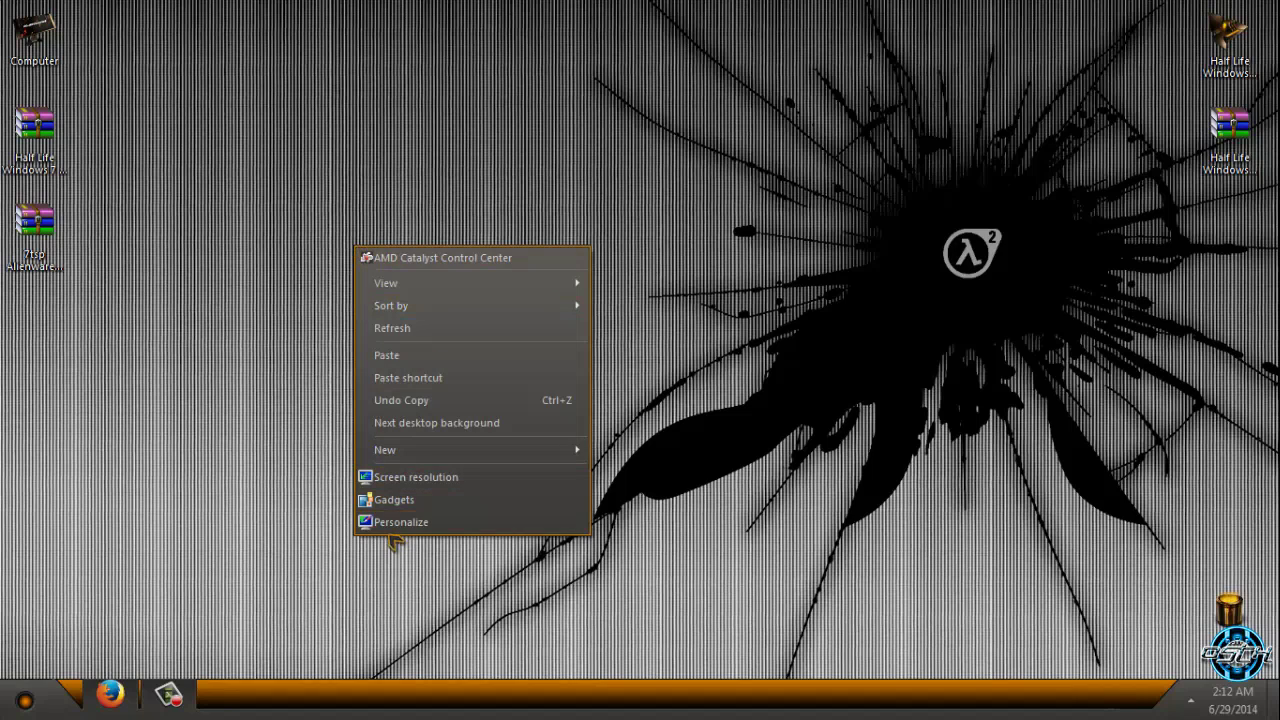
left_click(233, 525)
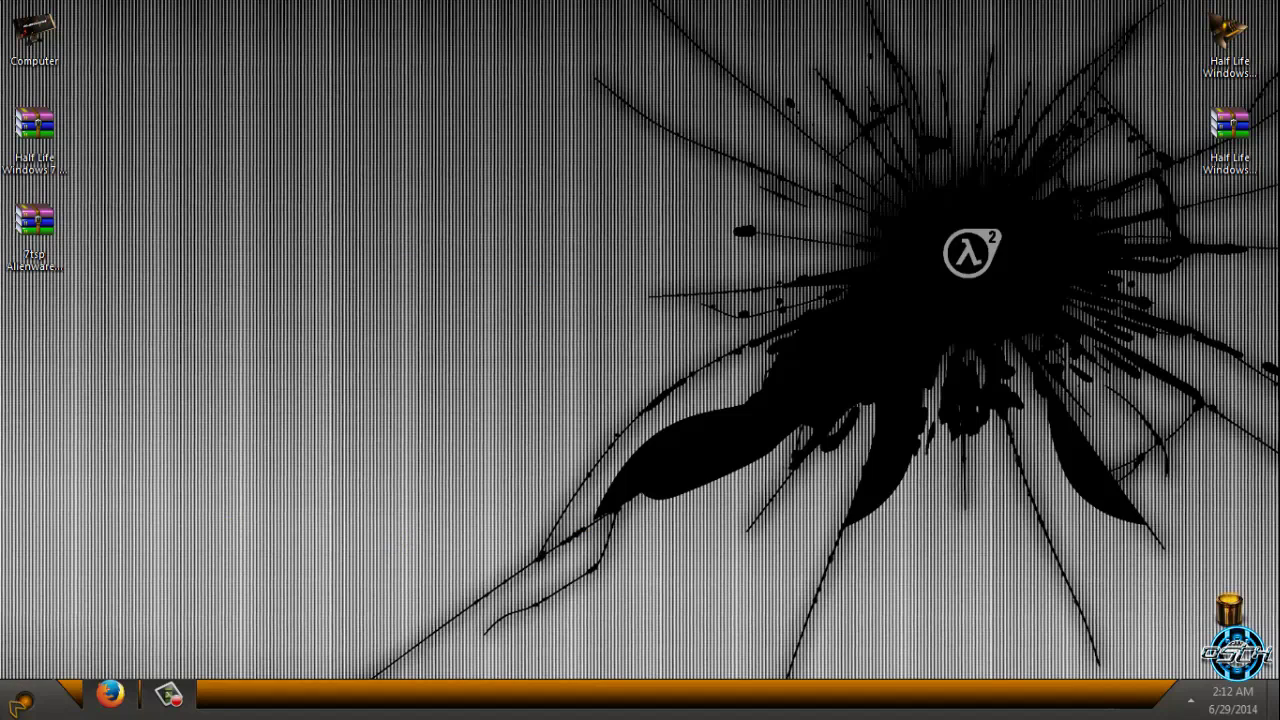
left_click(22, 702)
Step: Inspect the new drive icons in Computer, then relaunch 7tsp and move its window slightly up-left
key("super")
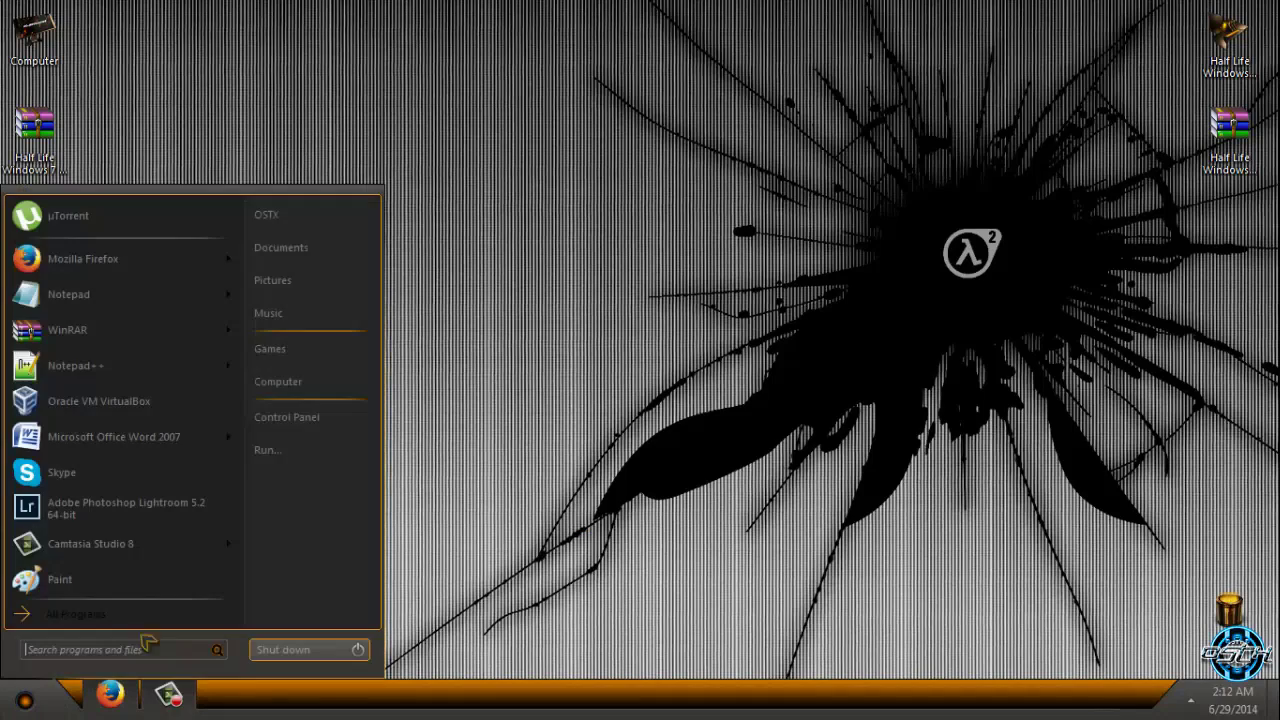
left_click(316, 388)
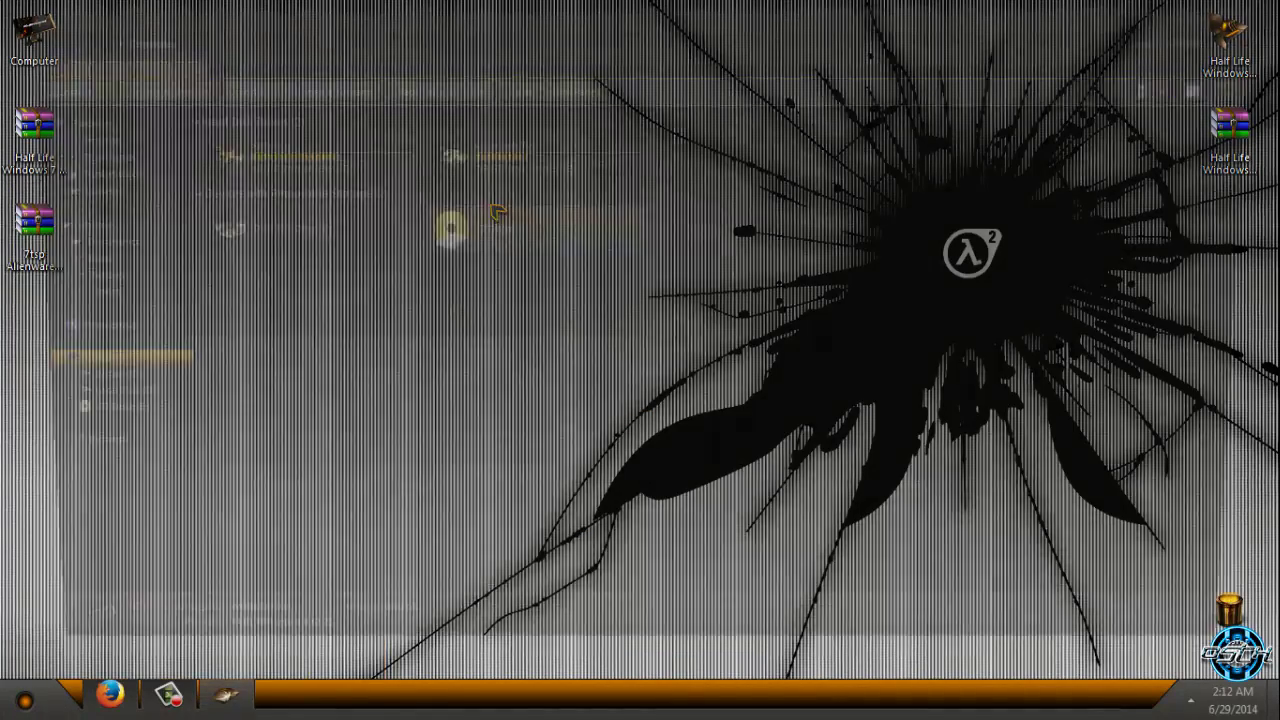
left_click_drag(297, 7, 436, 42)
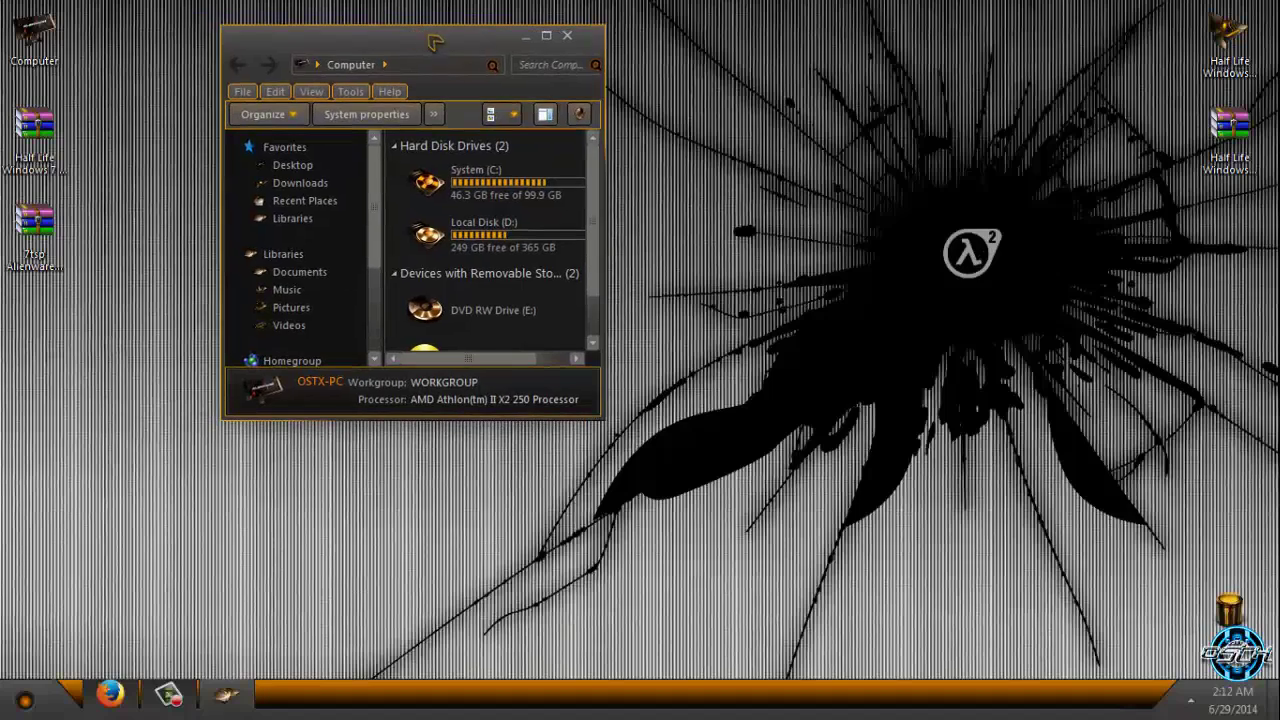
left_click(546, 38)
left_click(1250, 10)
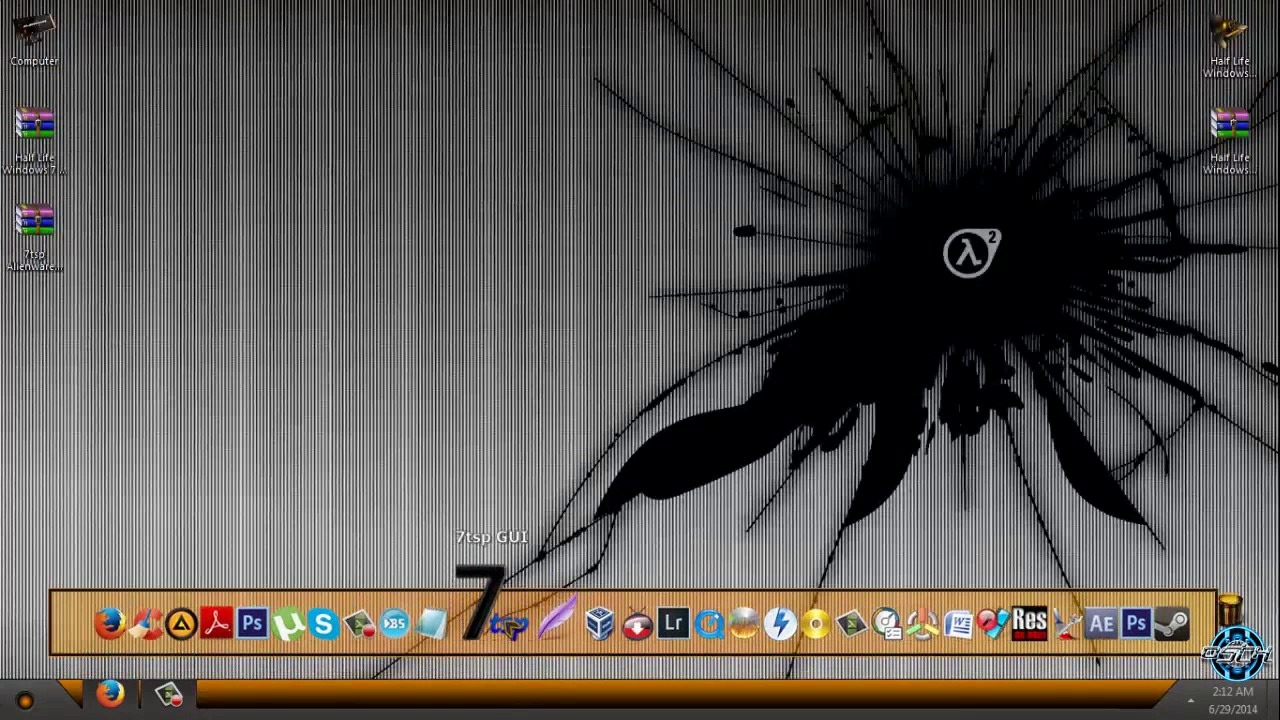
left_click(480, 605)
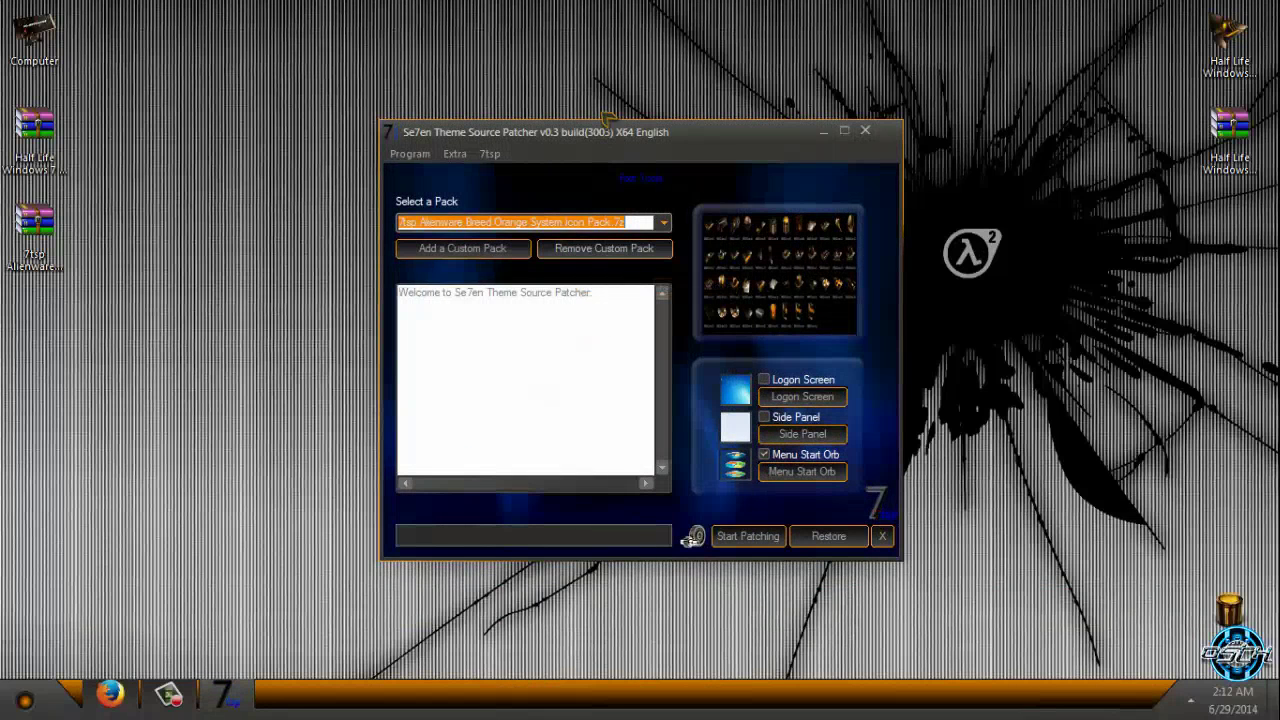
left_click_drag(555, 133, 509, 123)
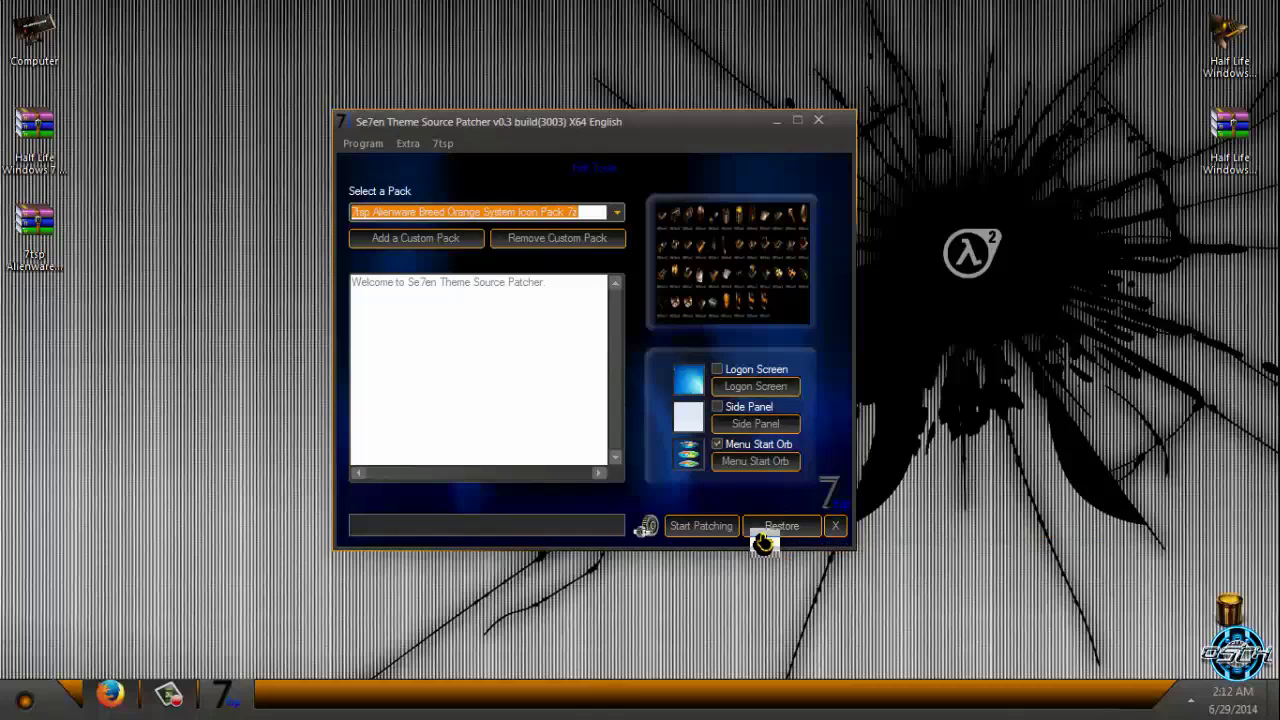
left_click(777, 530)
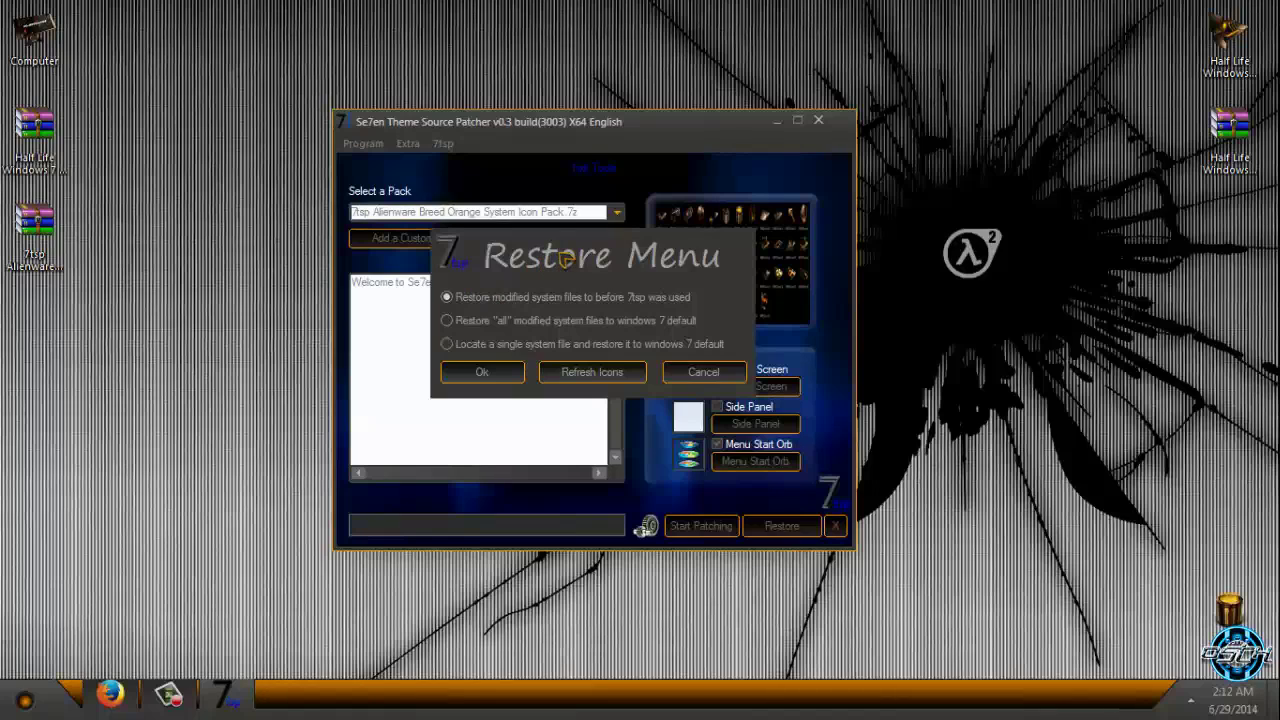
left_click(24, 700)
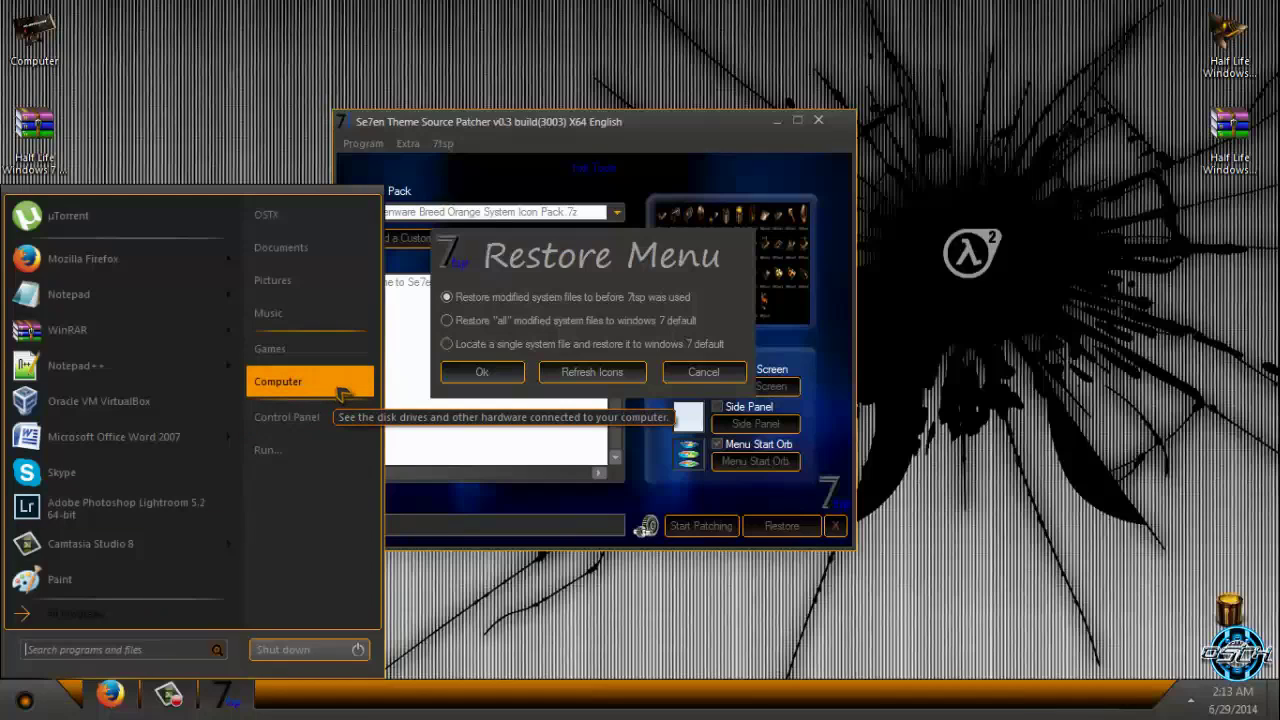
key("Escape")
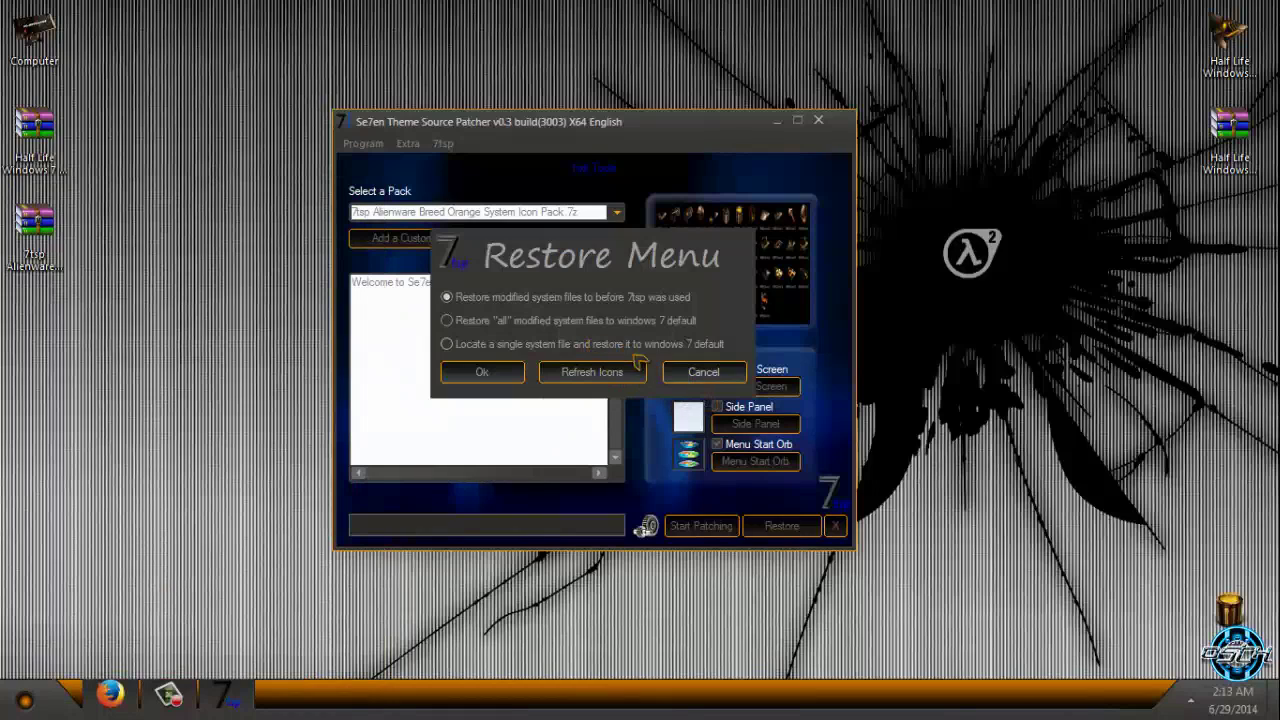
left_click(688, 373)
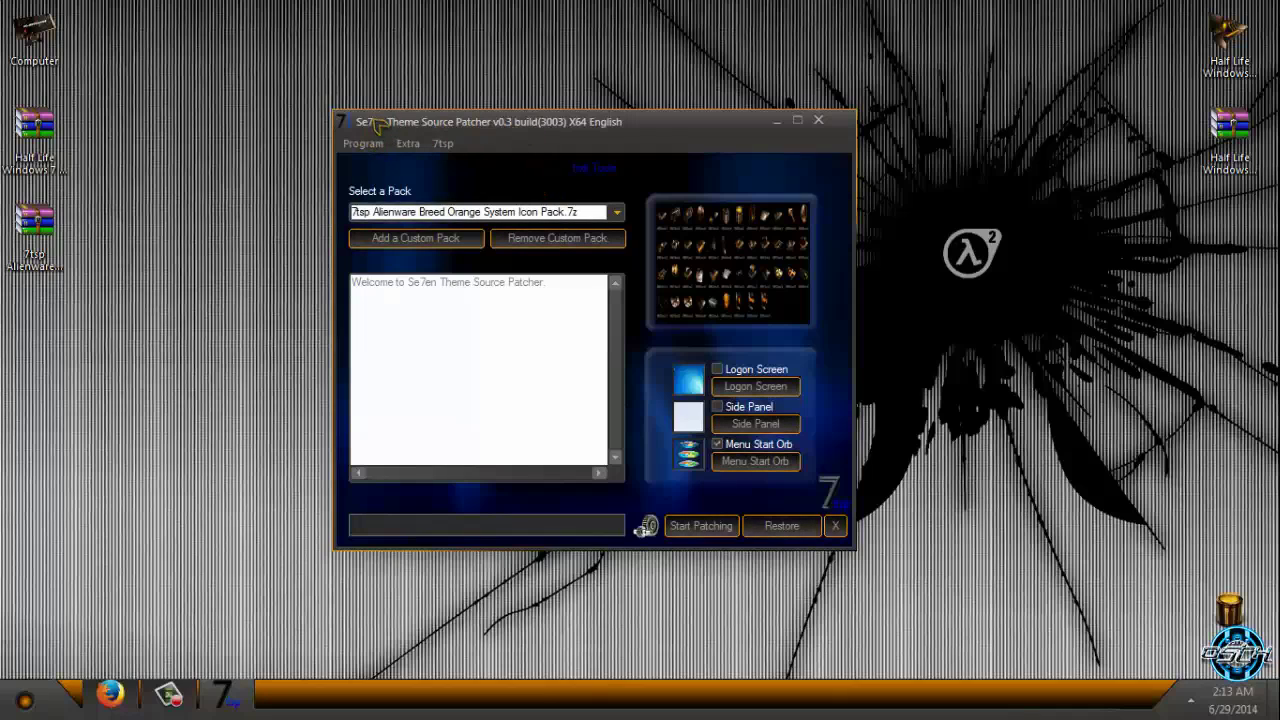
left_click_drag(513, 130, 518, 115)
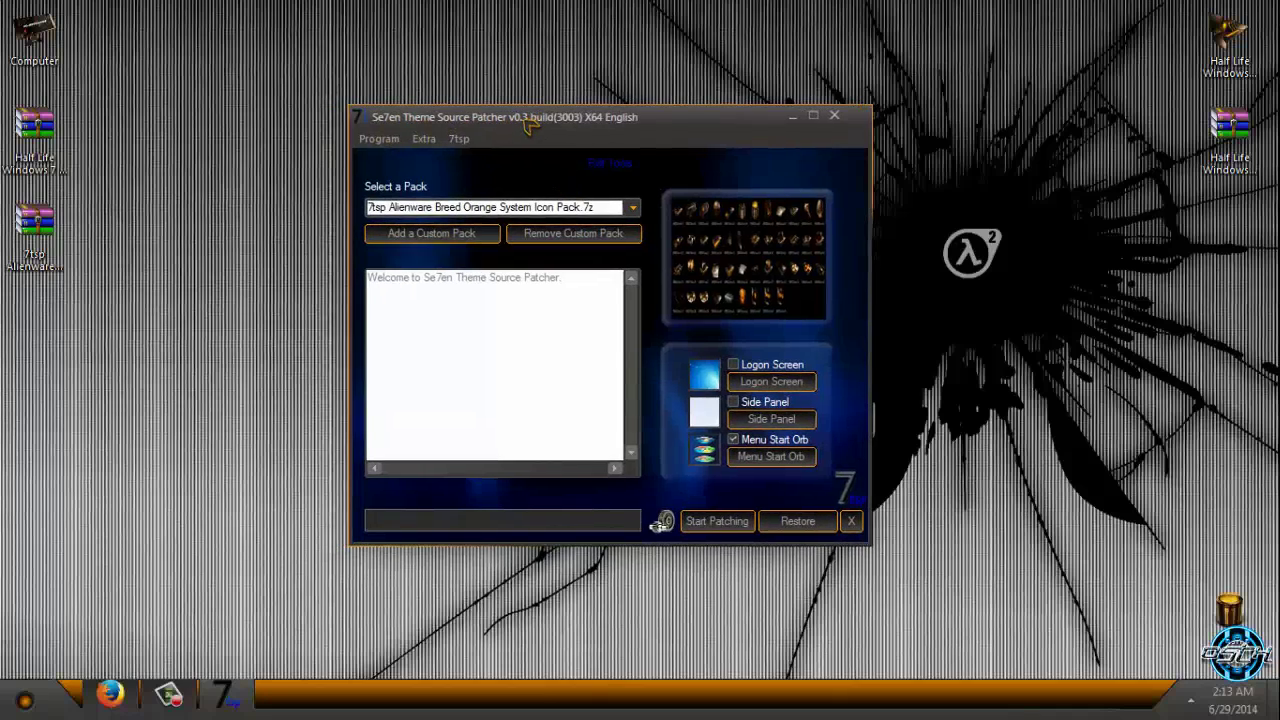
left_click(26, 700)
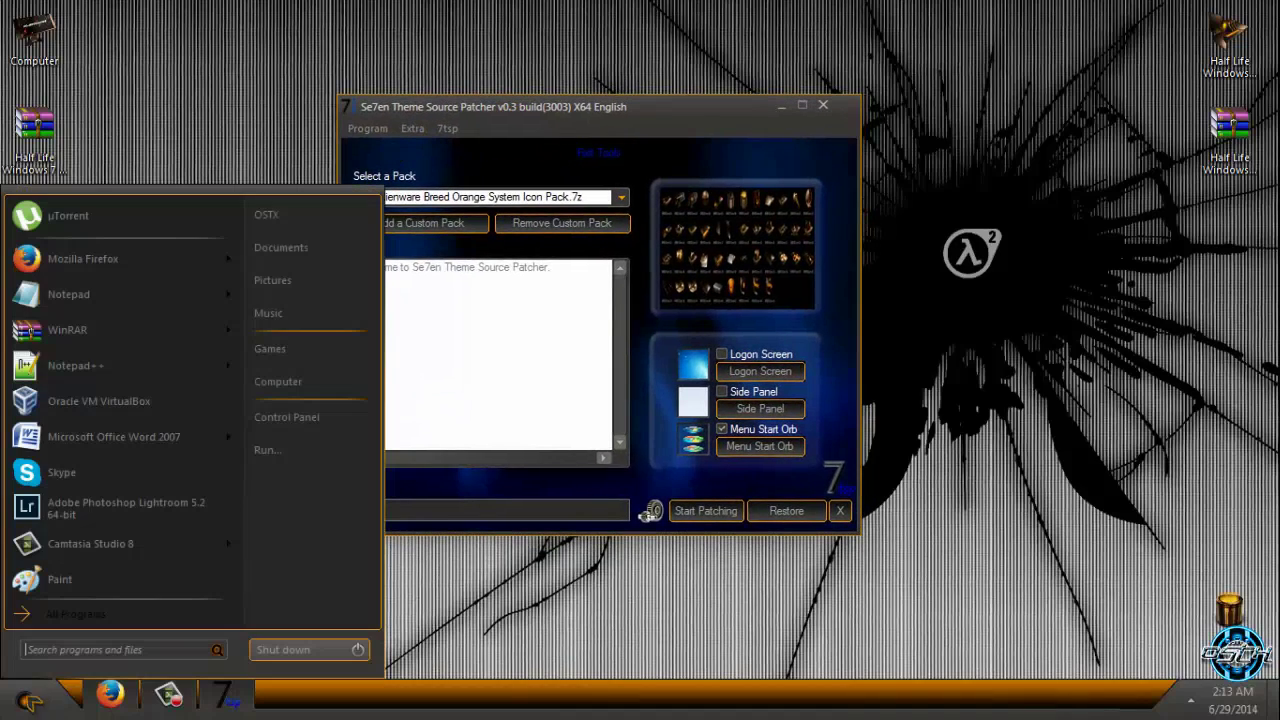
left_click(288, 382)
left_click_drag(425, 5, 456, 78)
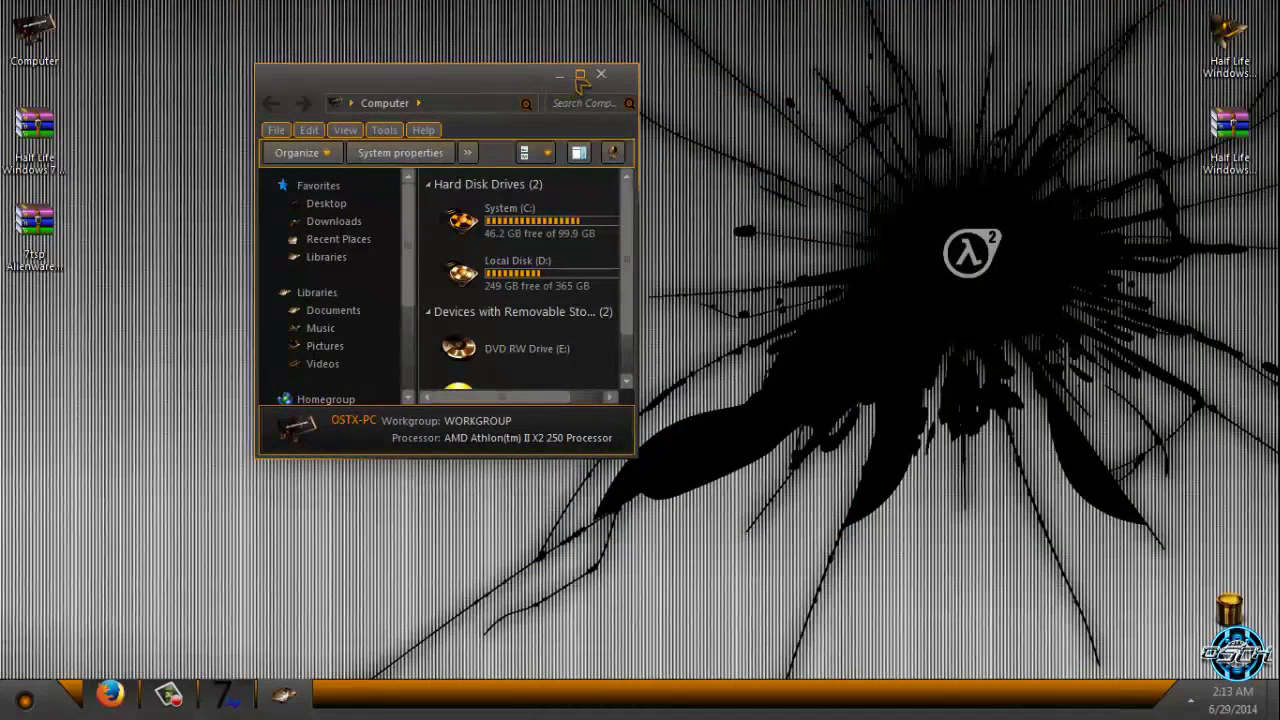
left_click(602, 75)
right_click(324, 203)
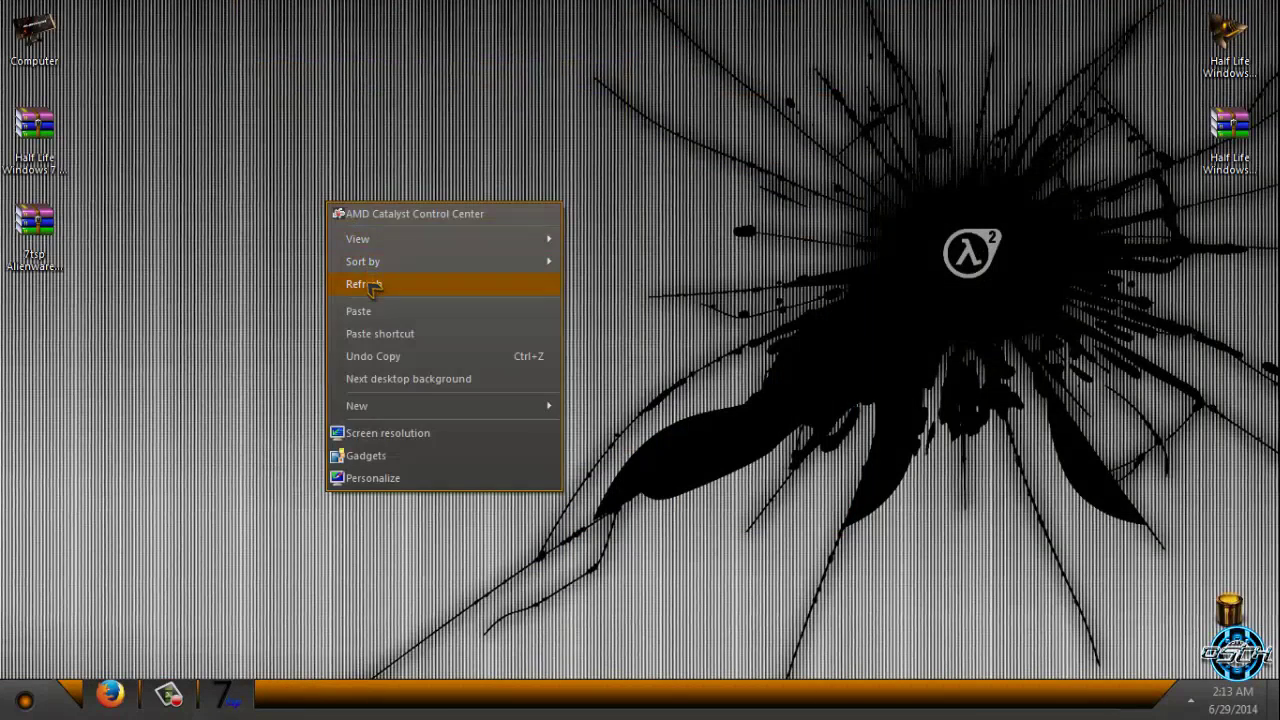
left_click(370, 283)
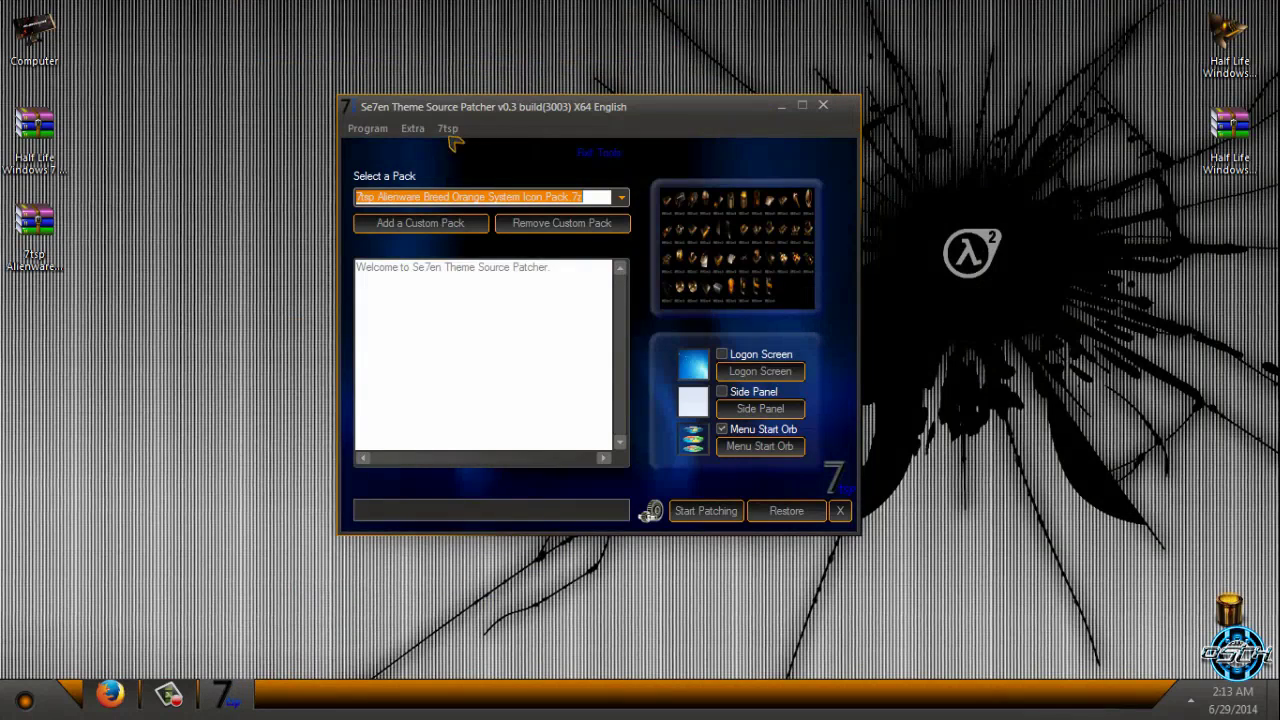
left_click(366, 129)
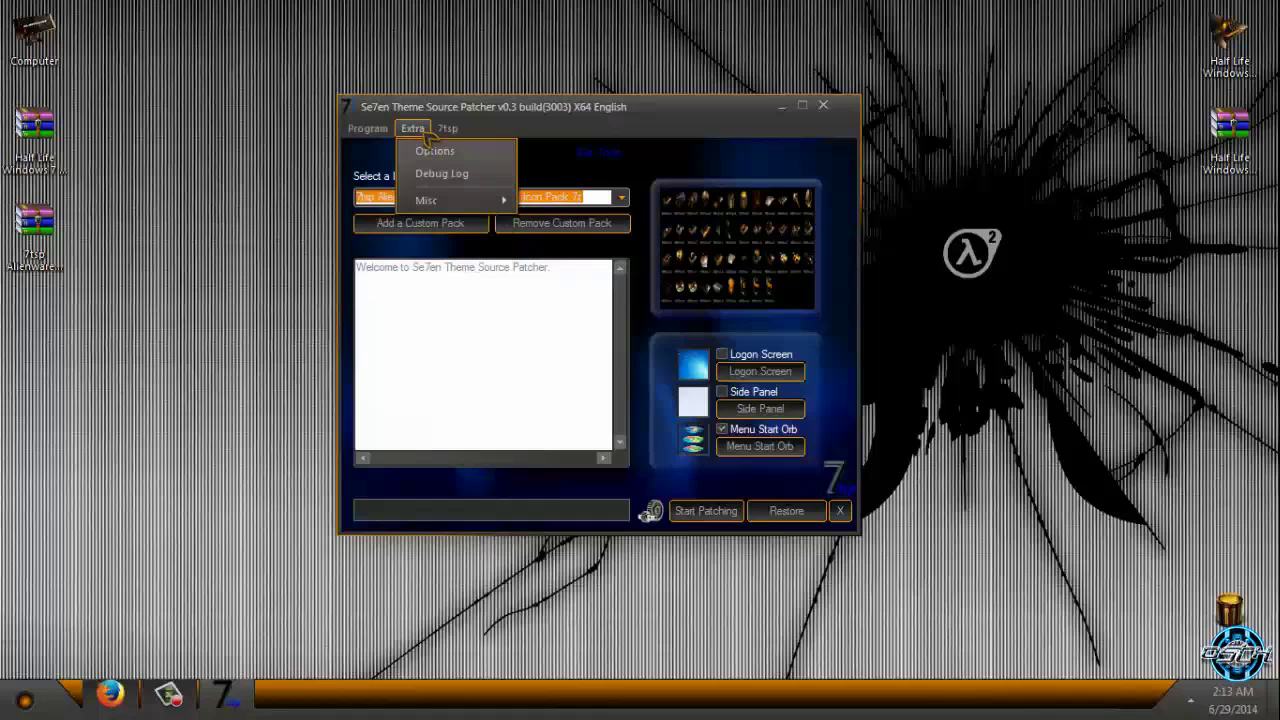
left_click(432, 150)
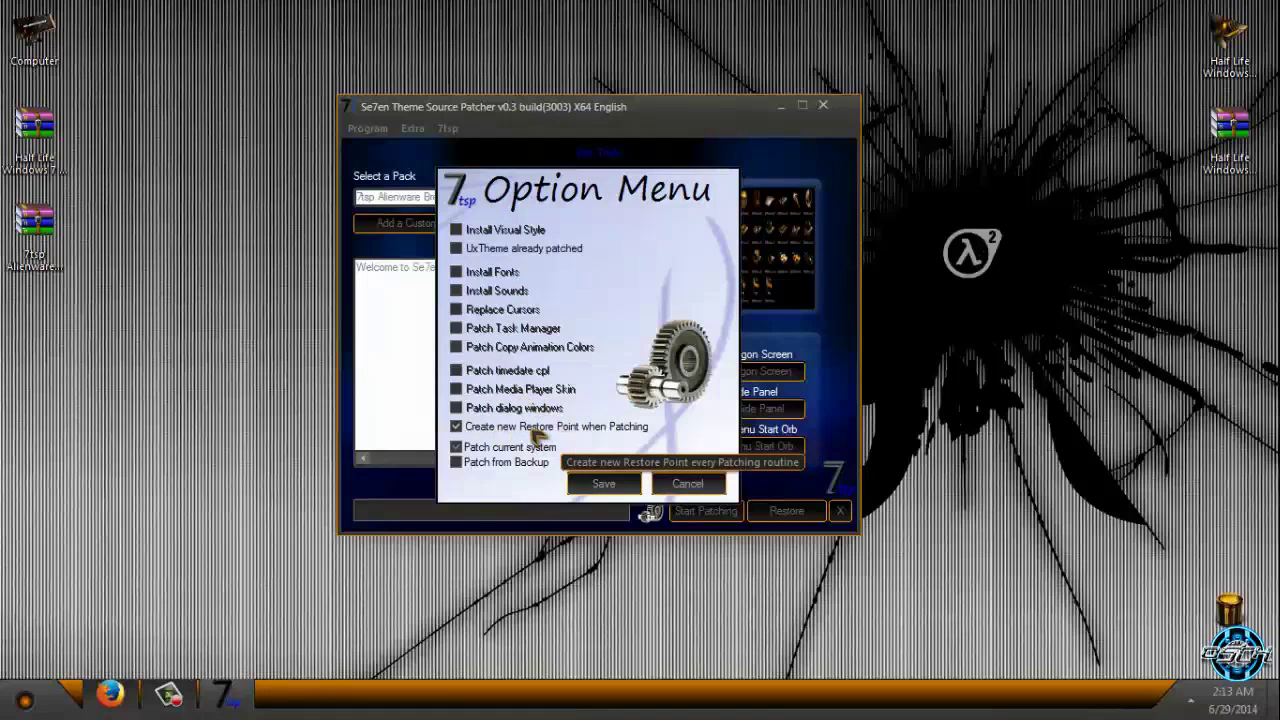
left_click(680, 484)
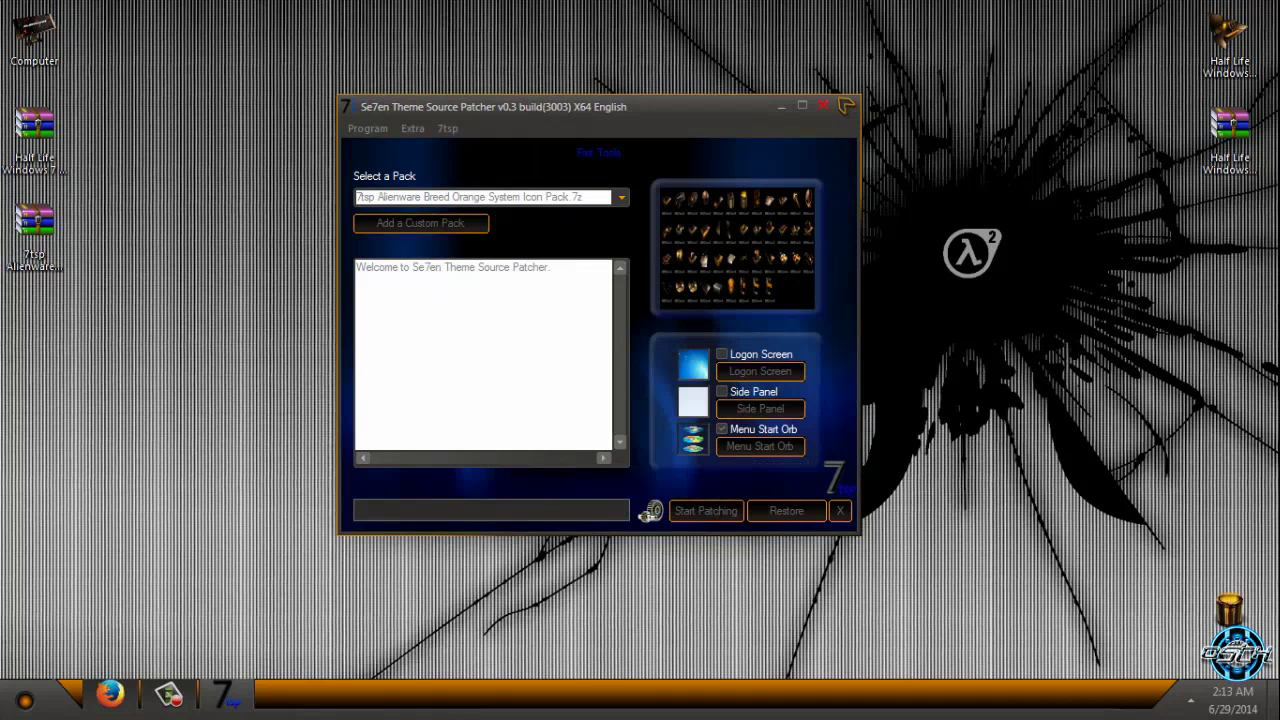
Step: Close the patcher, refresh the desktop three times, and select the 7tsp Alienware archive
left_click(822, 105)
right_click(345, 234)
left_click(403, 318)
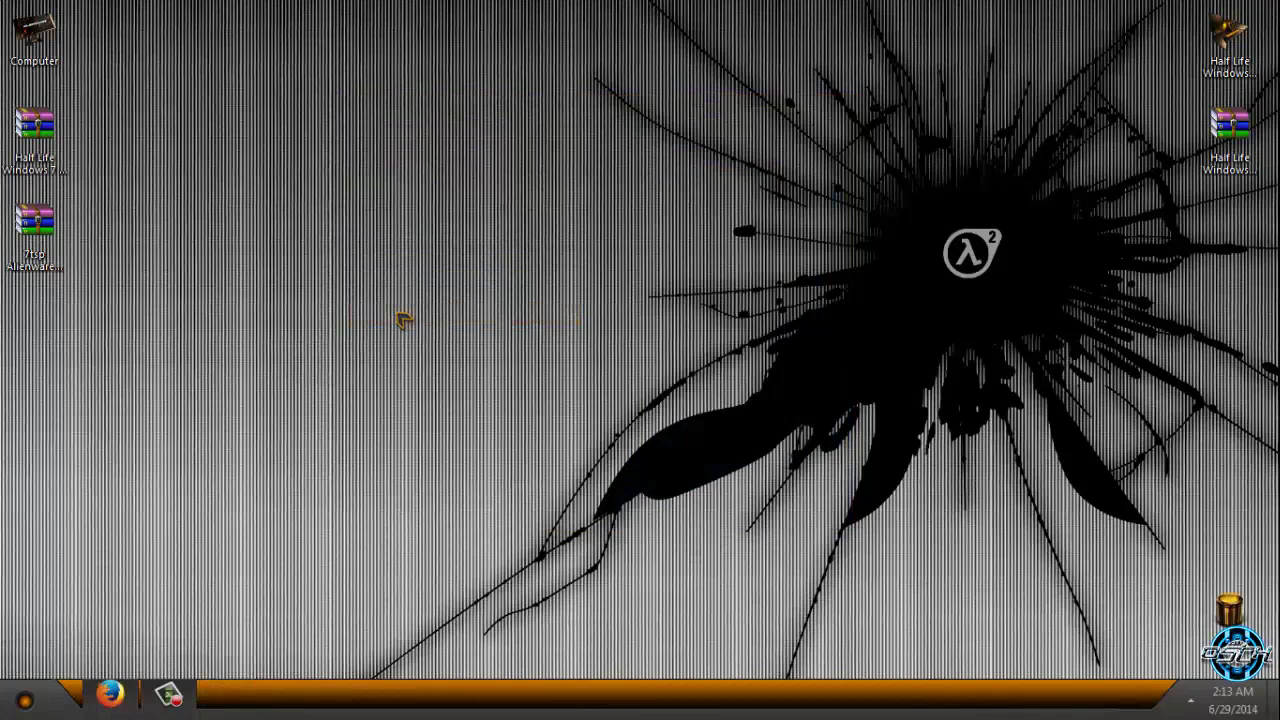
right_click(262, 258)
left_click(313, 340)
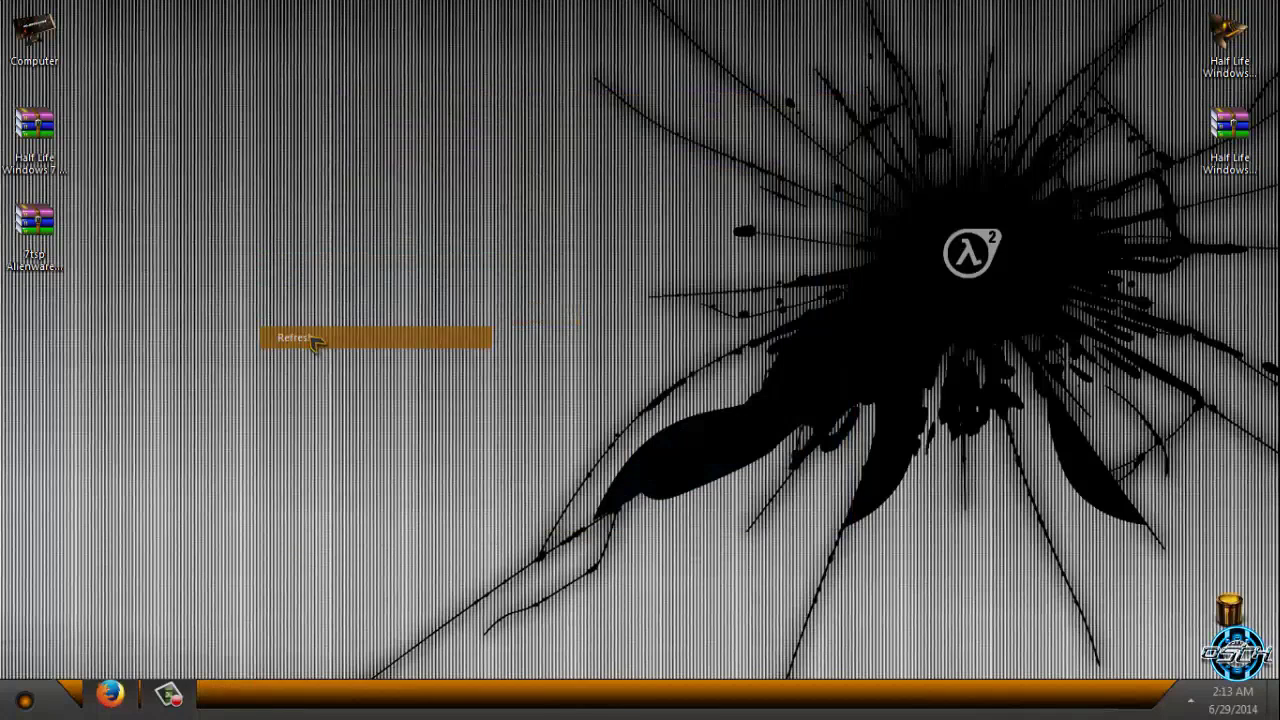
left_click(35, 225)
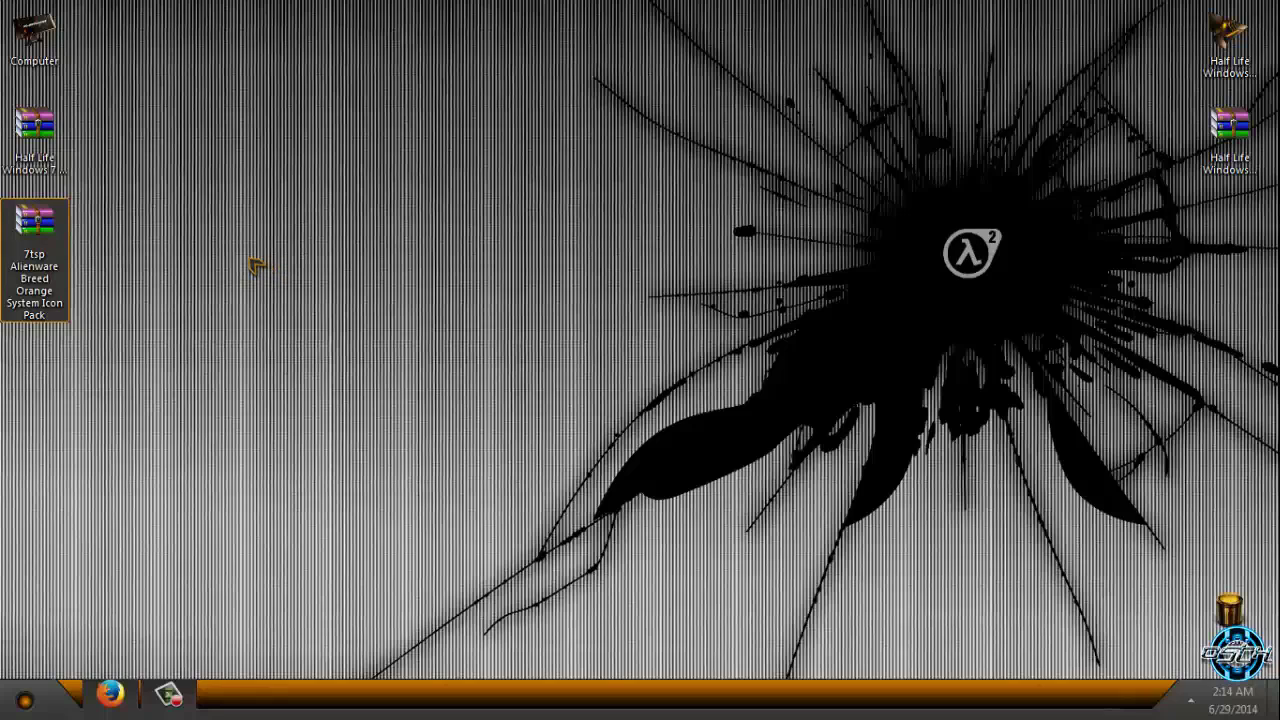
right_click(297, 284)
left_click(326, 362)
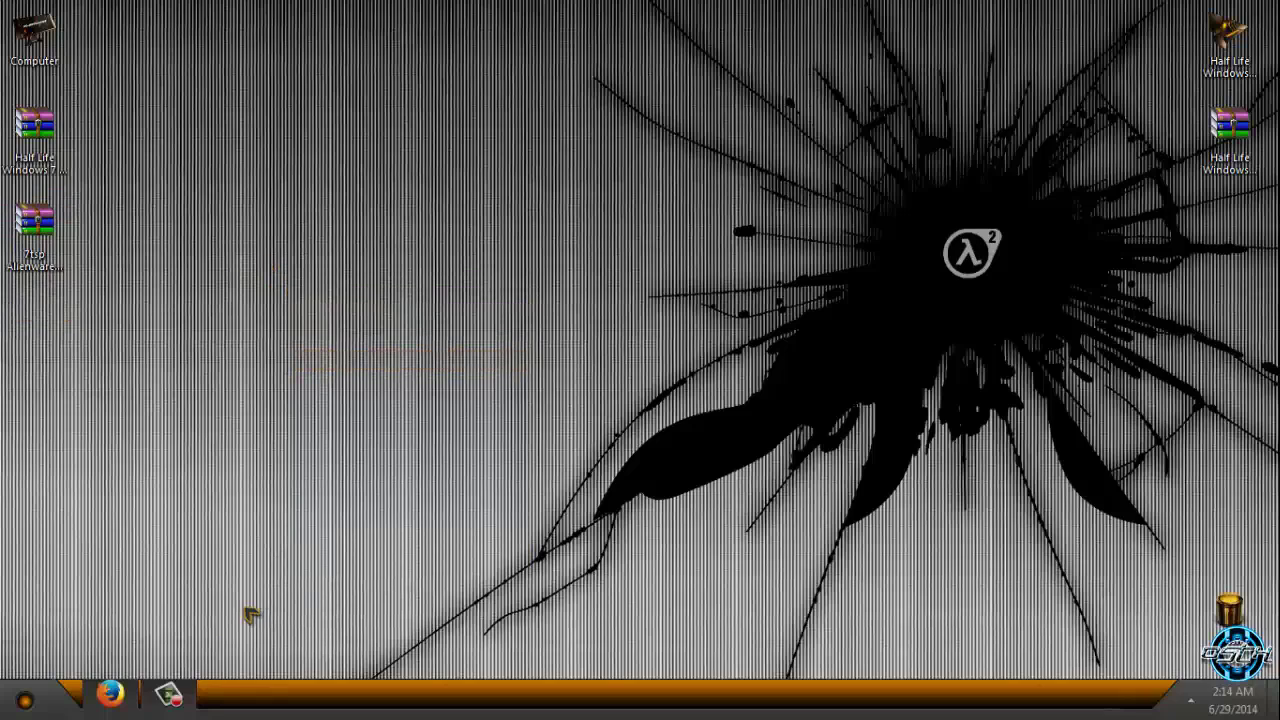